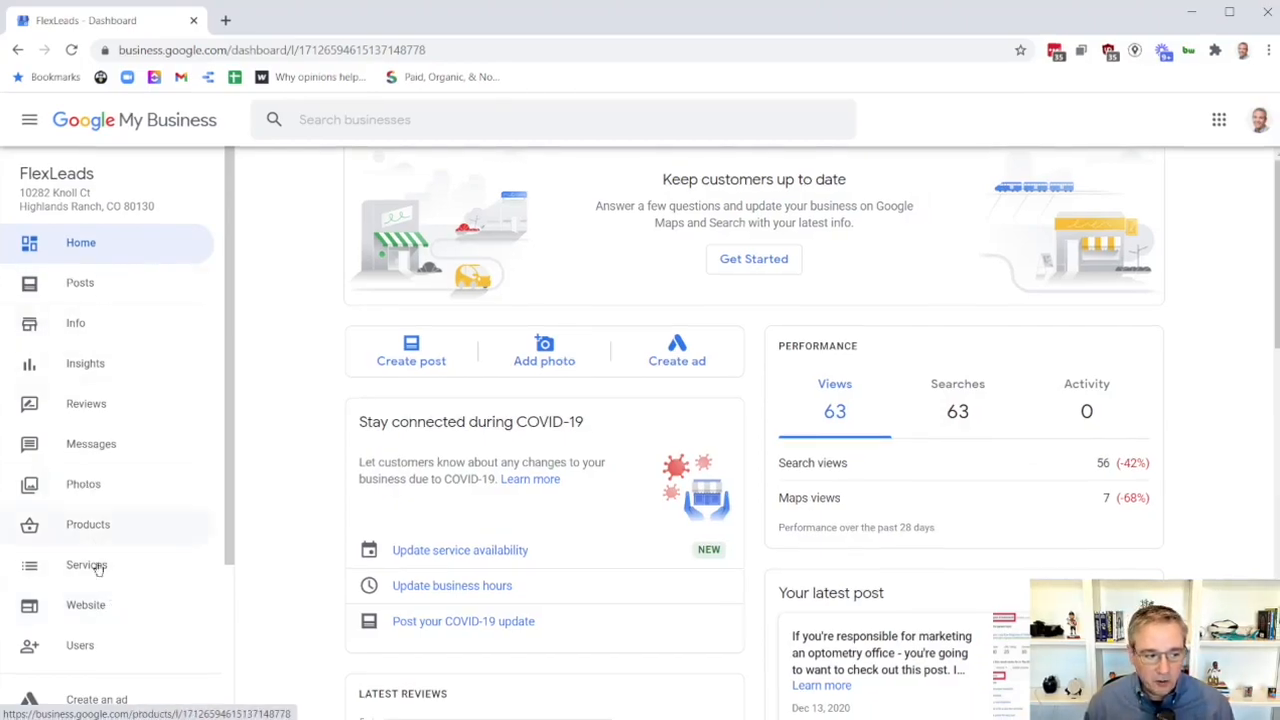
Open the website editor for the FlexLeads listing and look over the draft site.
left_click(93, 615)
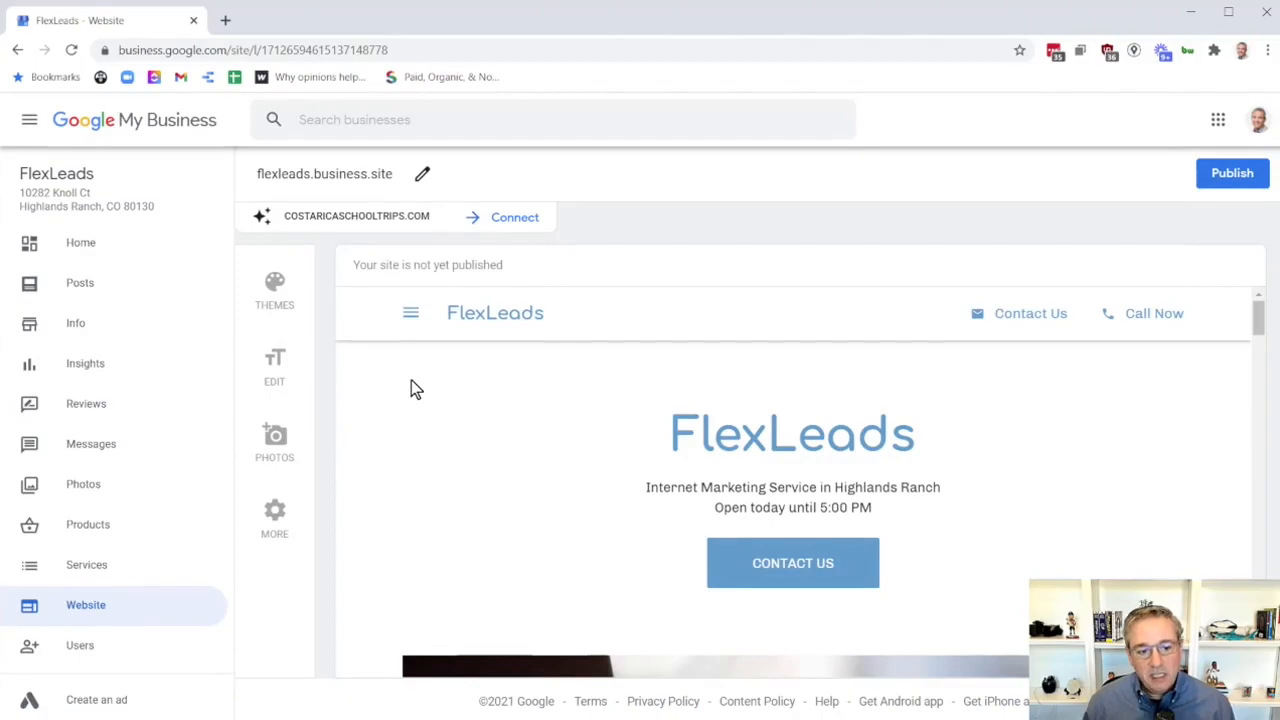
scroll(546, 408, "down", 5)
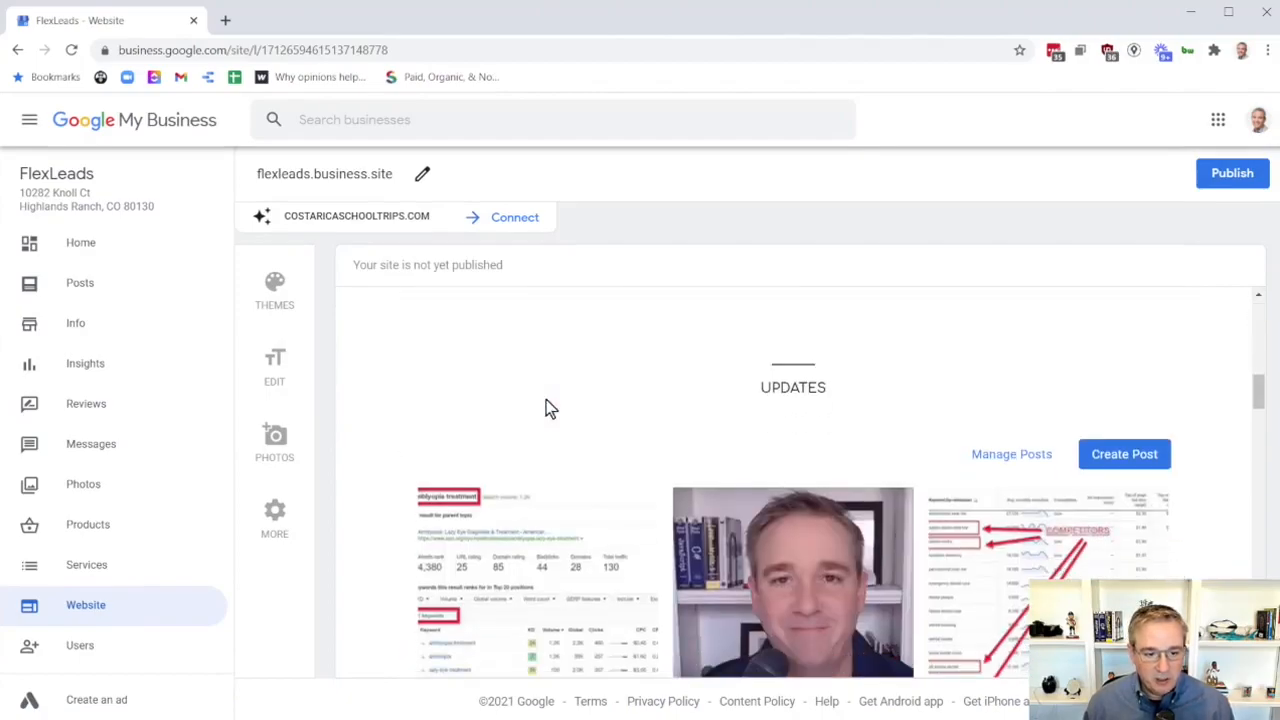
scroll(548, 408, "up", 5)
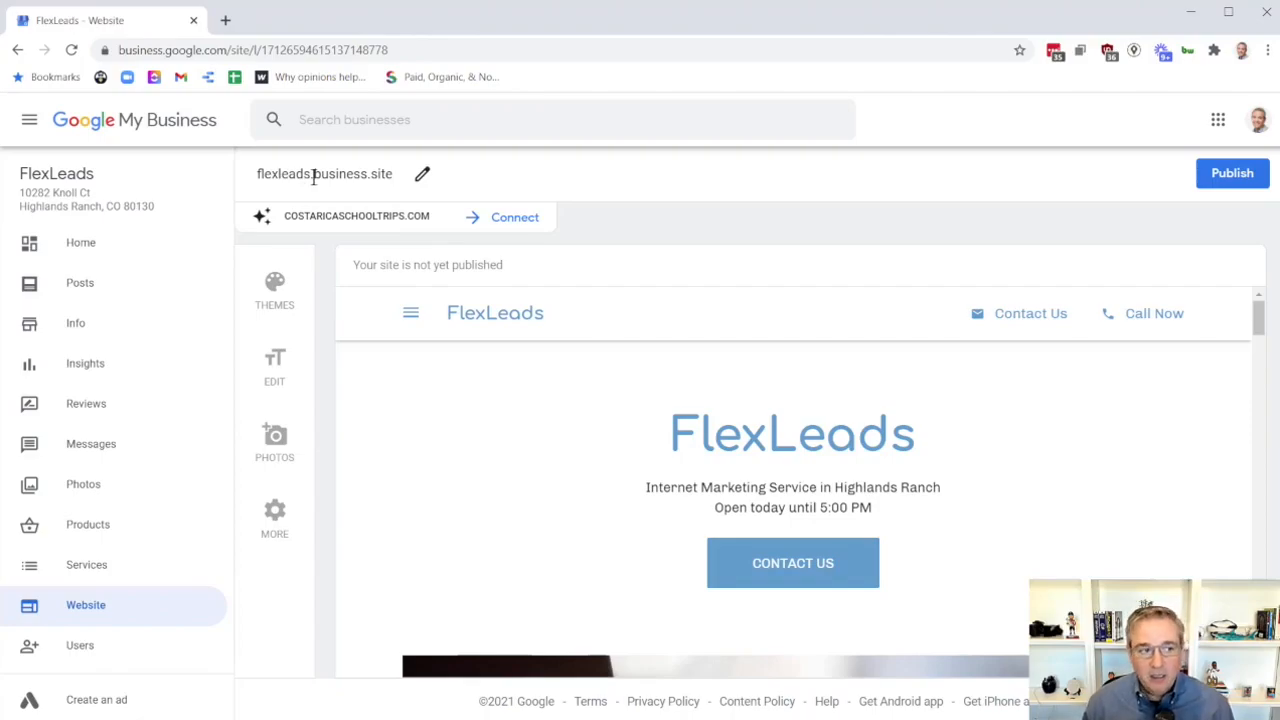
Open the site address for editing and select its flexleads part.
left_click(421, 180)
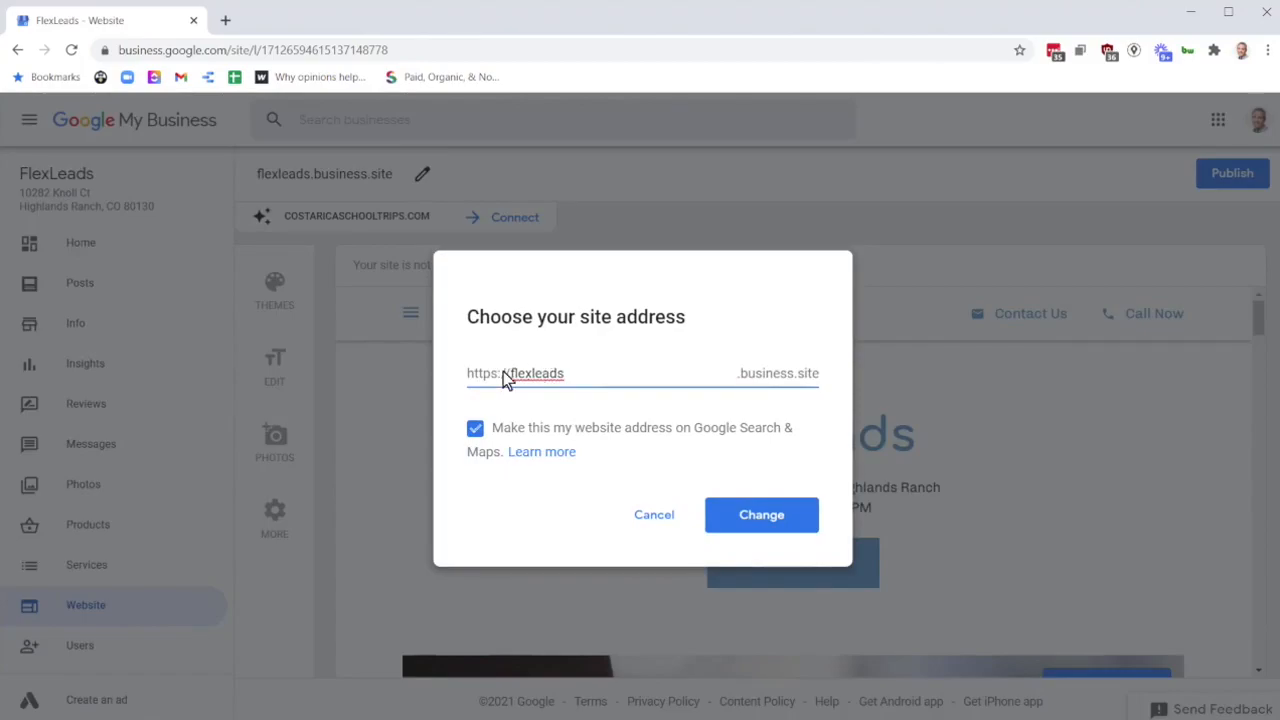
left_click_drag(566, 373, 511, 377)
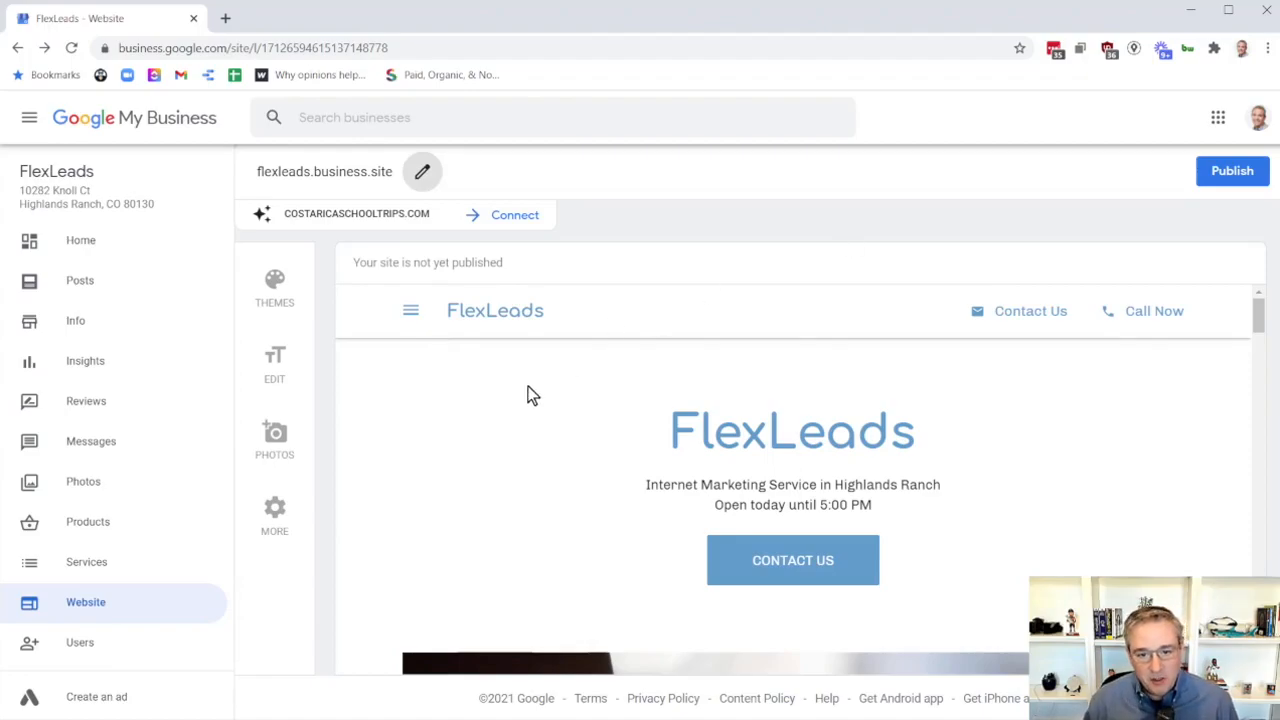
Check the site's publication status and its one-line description, opening the description for editing and closing it without changes.
left_click_drag(353, 263, 840, 278)
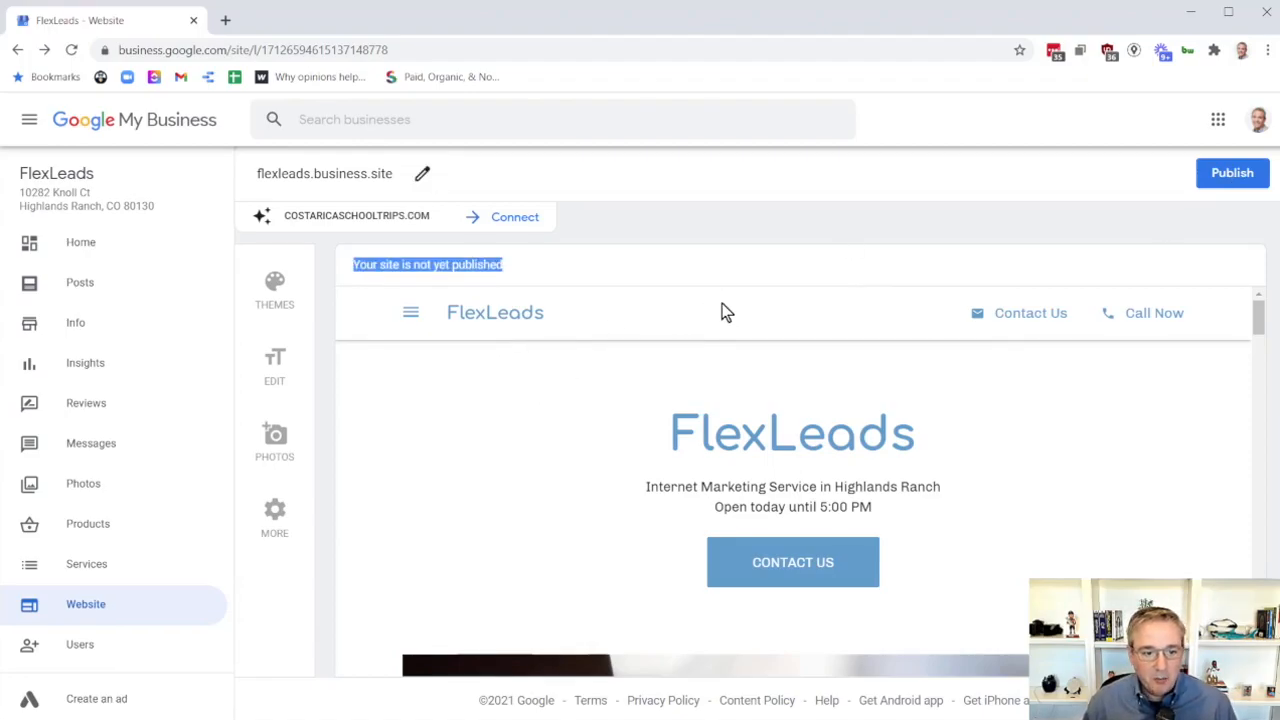
scroll(722, 312, "down", 2)
scroll(723, 323, "up", 2)
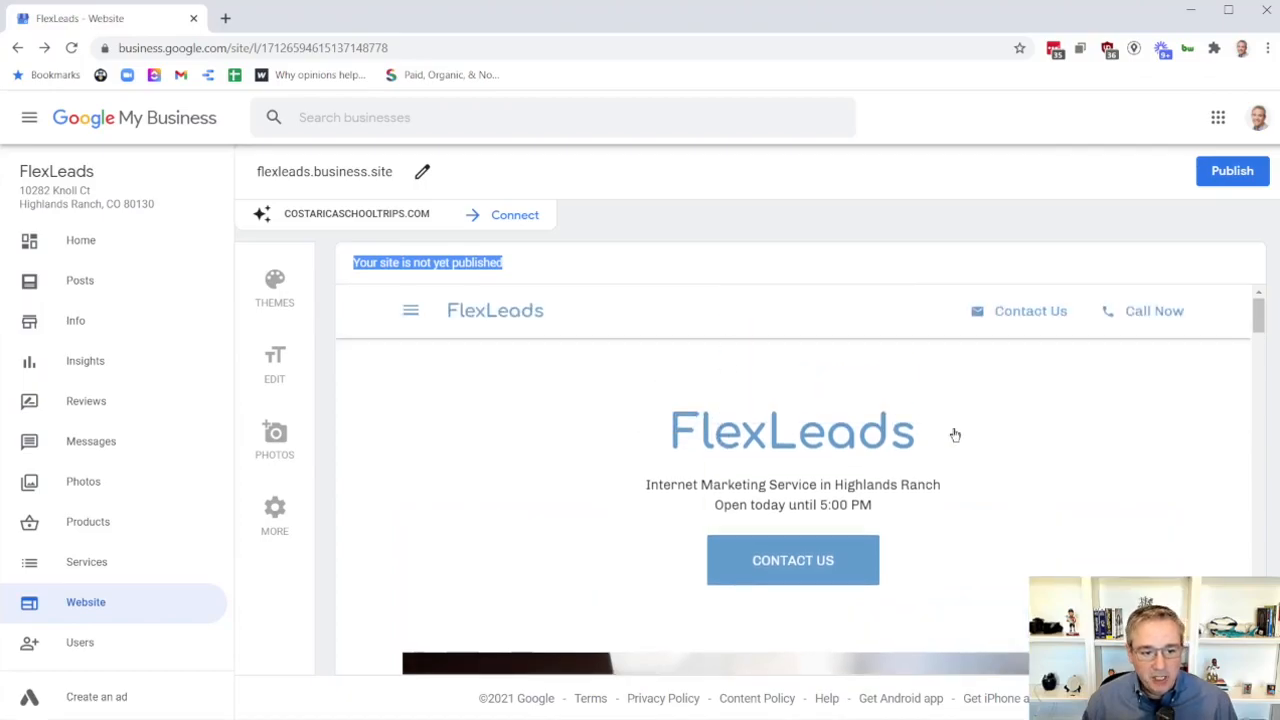
left_click_drag(646, 489, 943, 486)
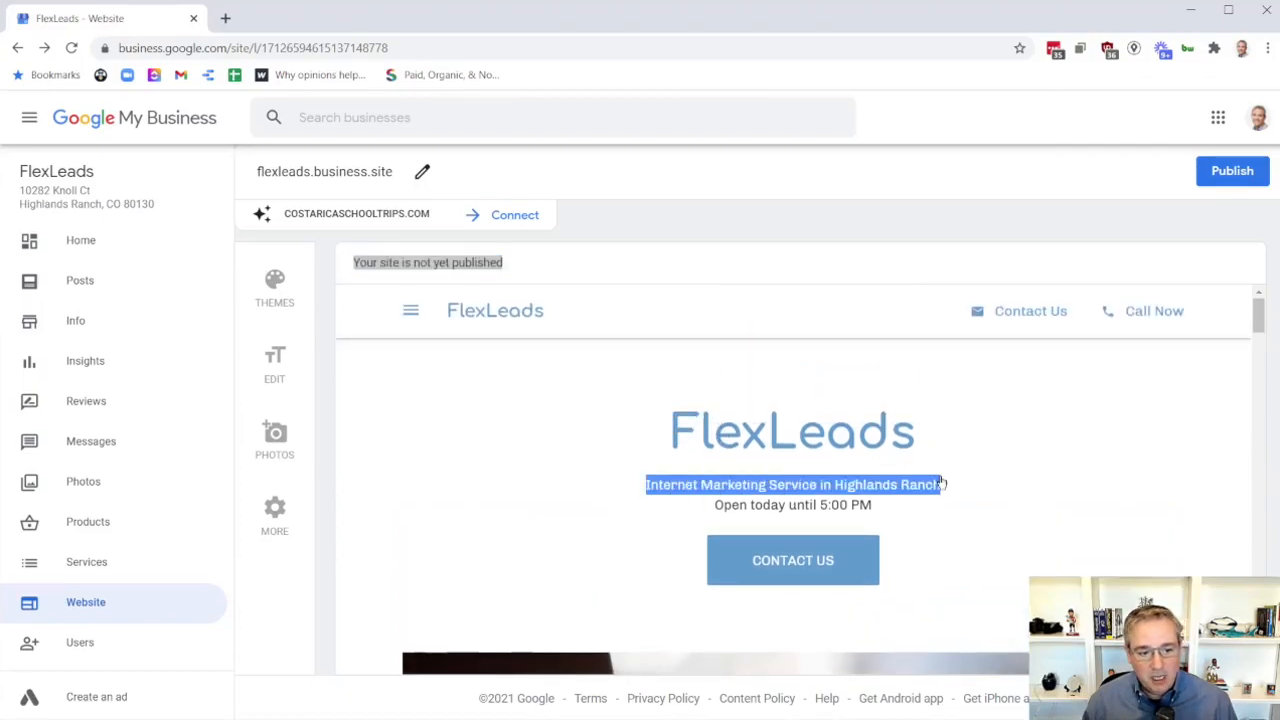
left_click(970, 486)
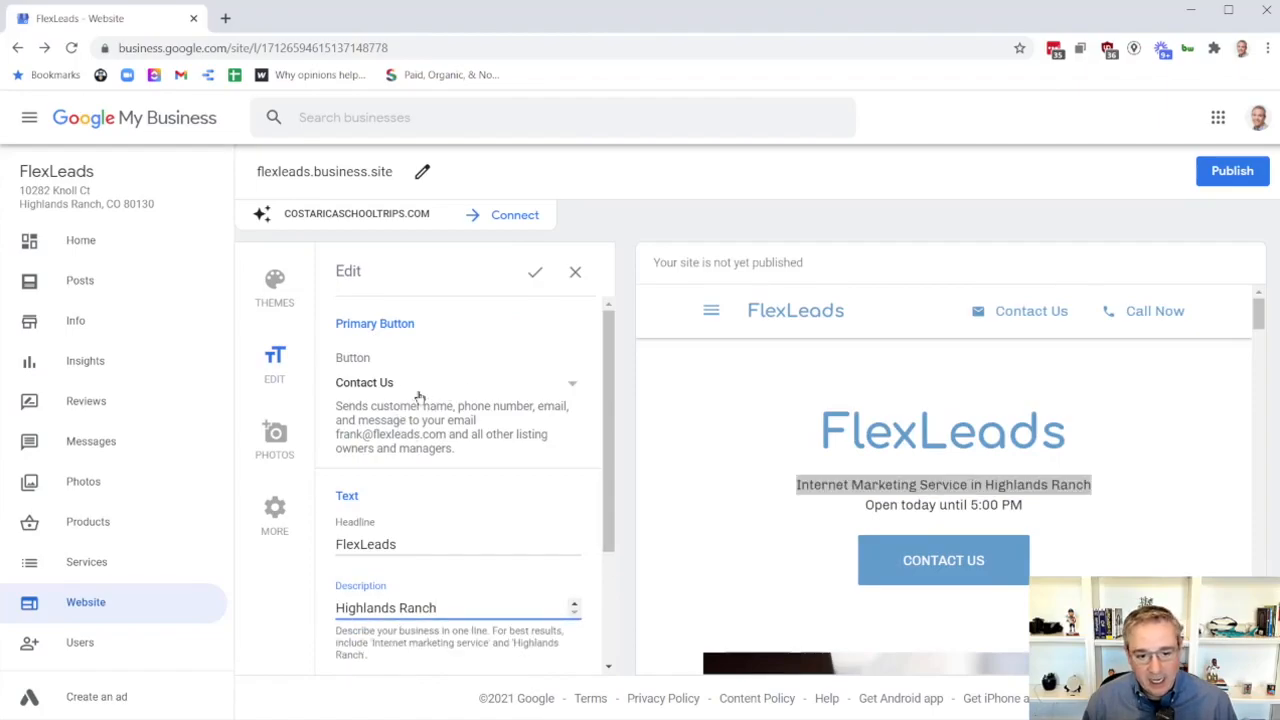
left_click(575, 272)
Examine the draft site's contact button, header photo and Updates section.
scroll(1083, 414, "down", 3)
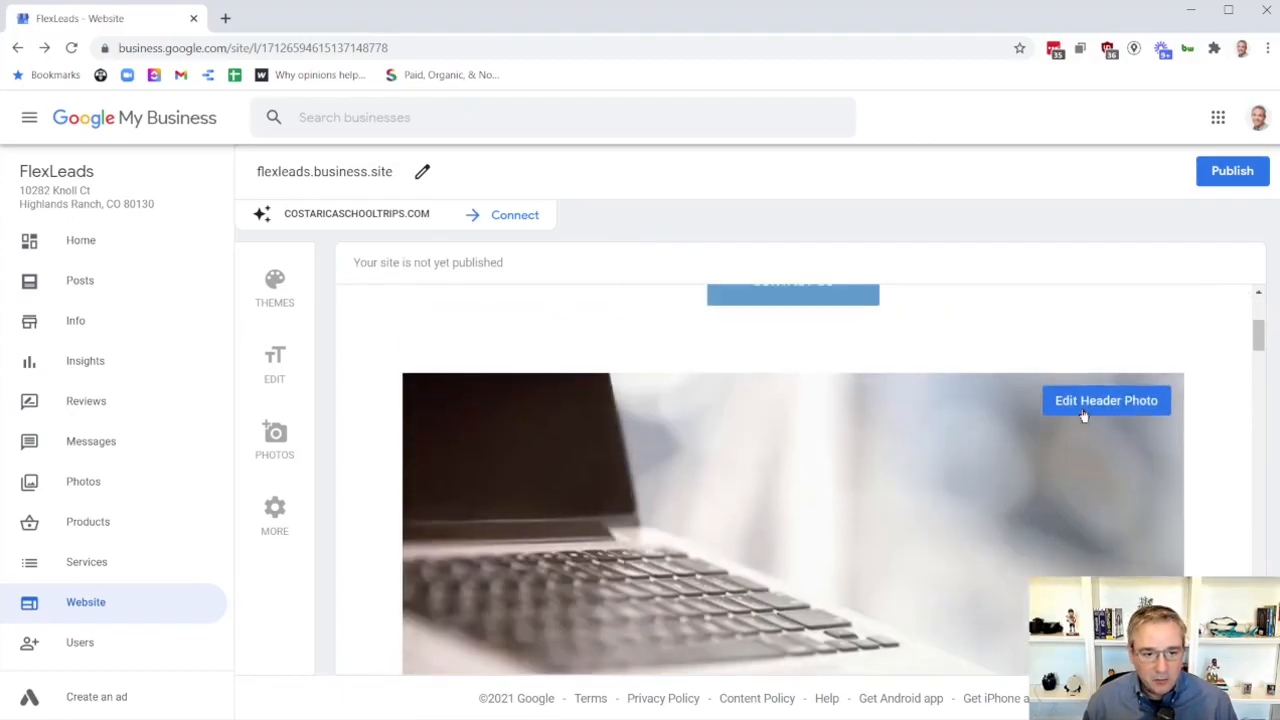
scroll(1083, 414, "up", 2)
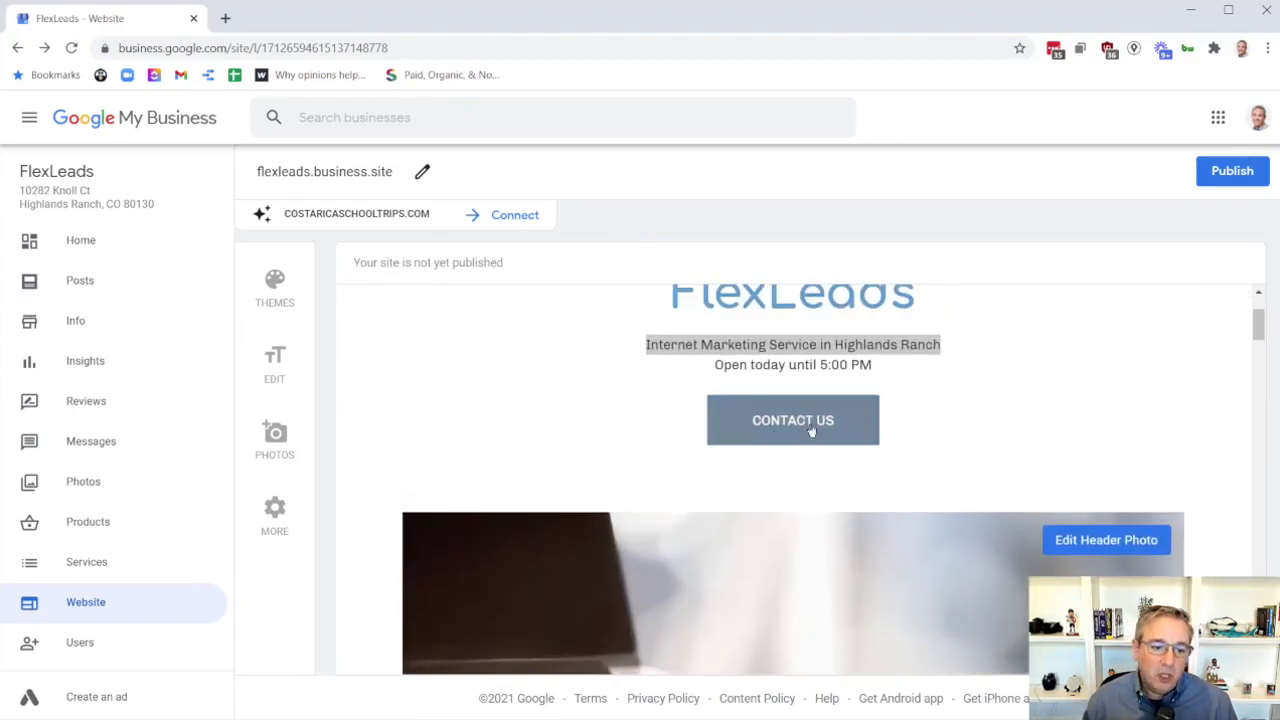
scroll(985, 416, "down", 4)
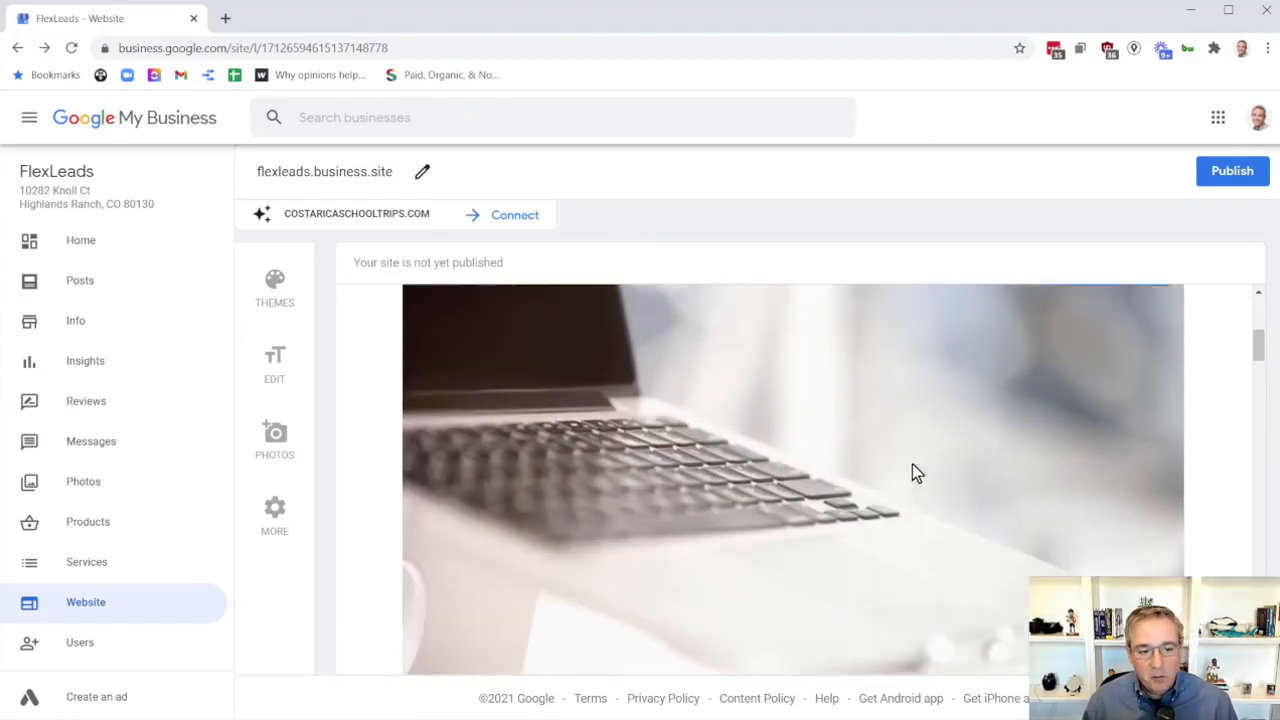
scroll(883, 475, "up", 1)
scroll(883, 475, "down", 2)
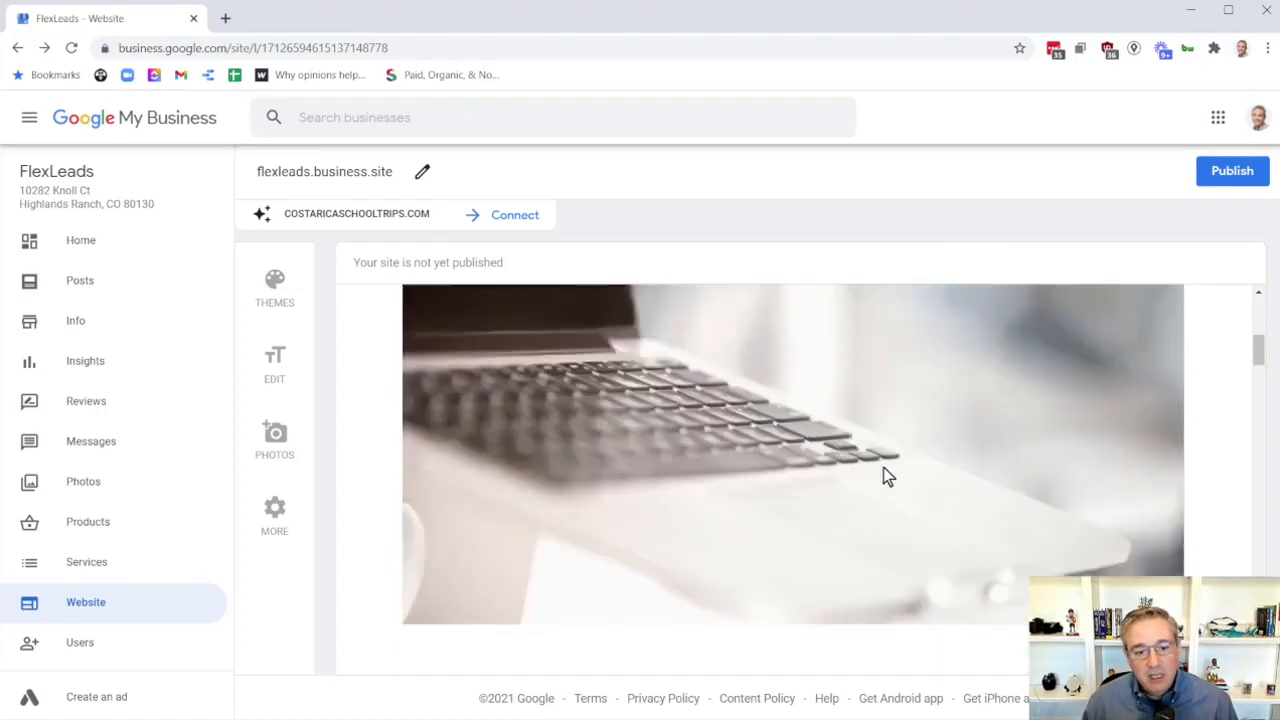
scroll(883, 475, "up", 2)
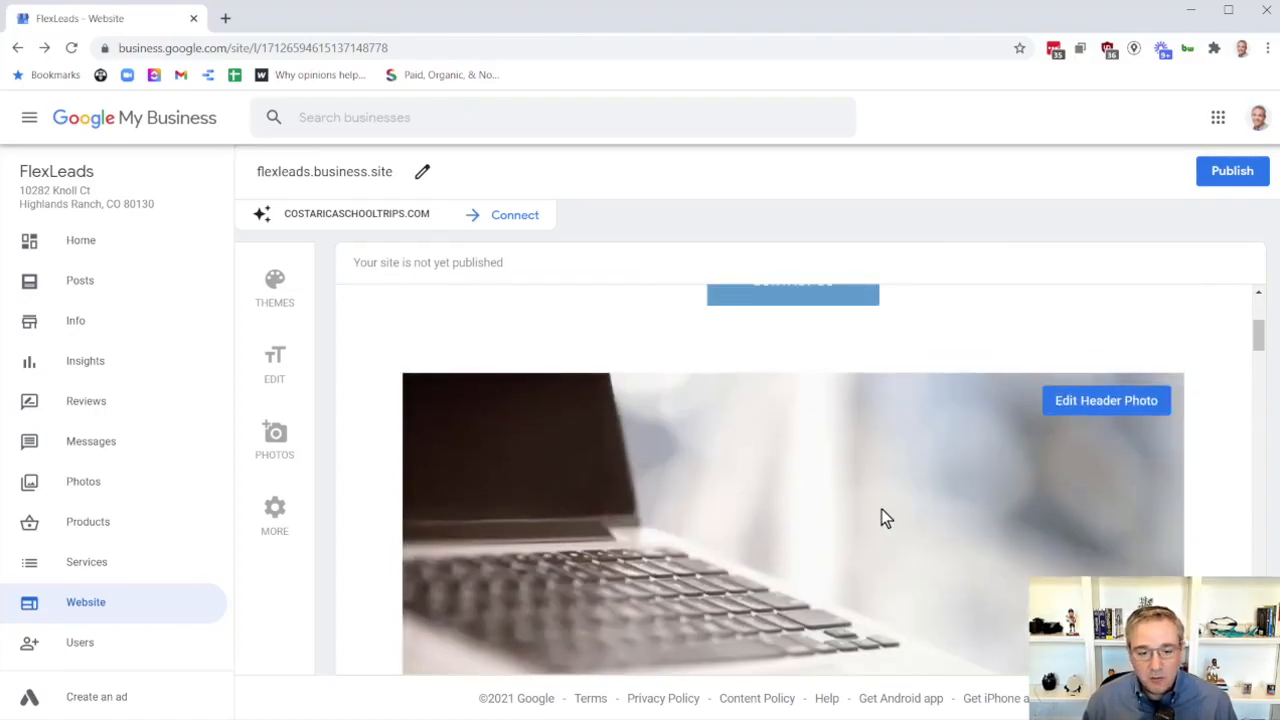
scroll(863, 496, "down", 3)
scroll(863, 496, "down", 3)
scroll(866, 505, "down", 2)
scroll(866, 508, "up", 2)
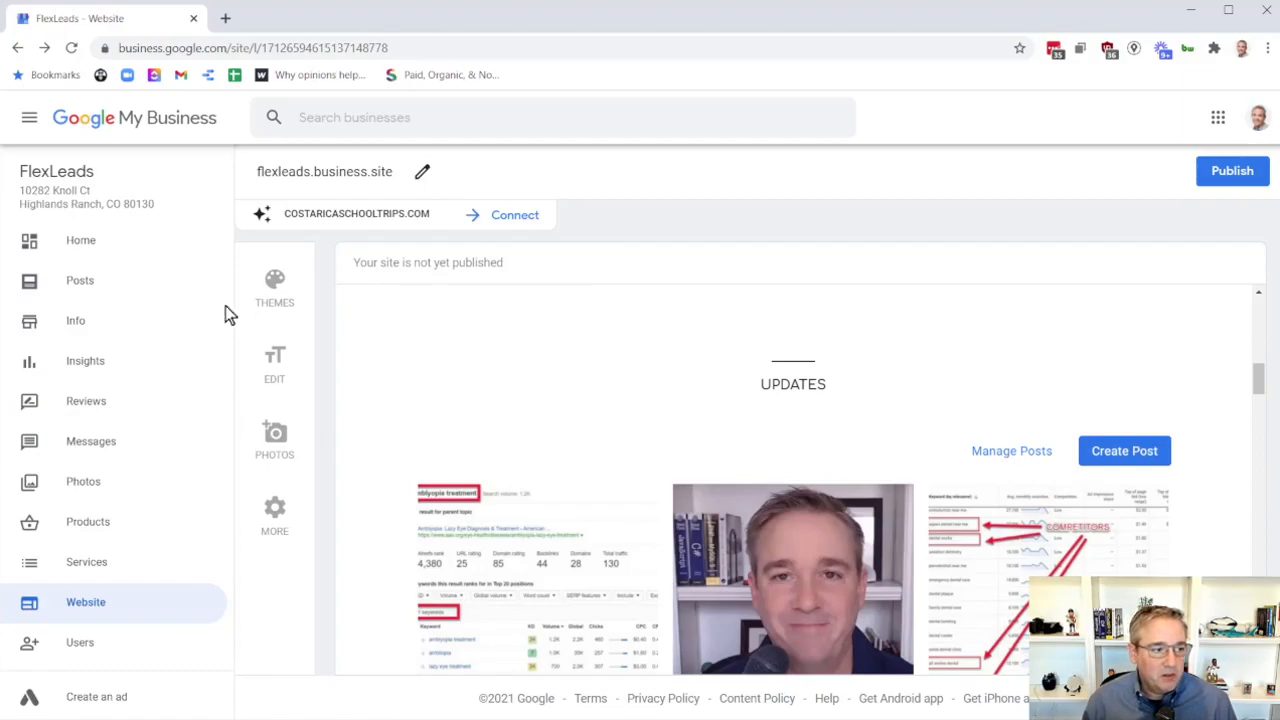
Open the business's posts and look through the published ones.
left_click(80, 284)
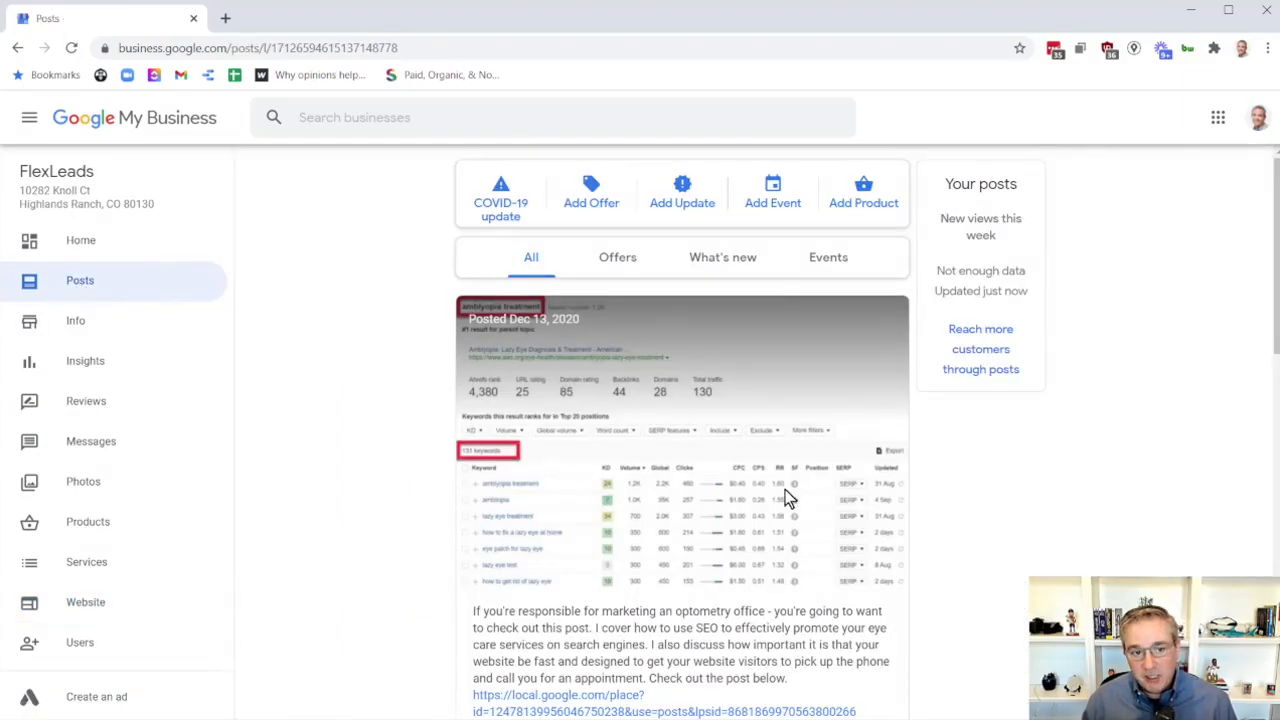
scroll(790, 494, "down", 1)
scroll(754, 490, "down", 2)
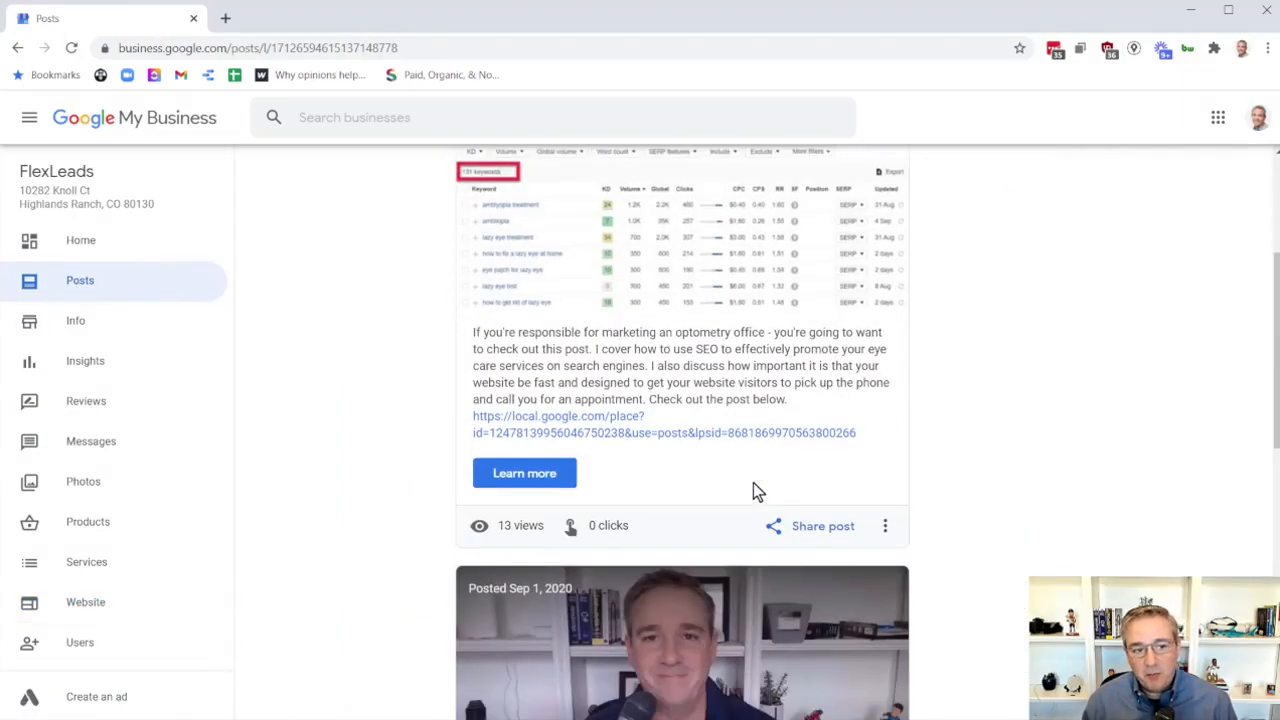
scroll(745, 485, "down", 5)
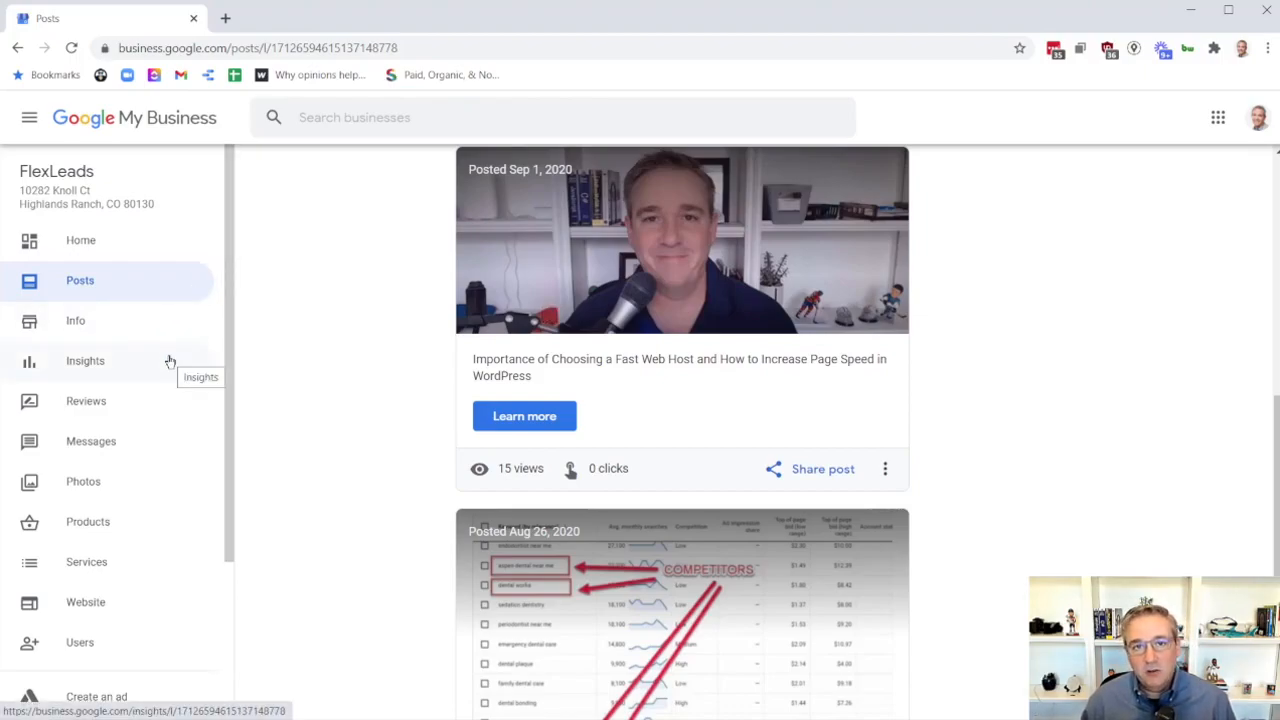
Return to the website editor and examine the site's text section, photo gallery, map, contact details and business hours.
left_click(100, 602)
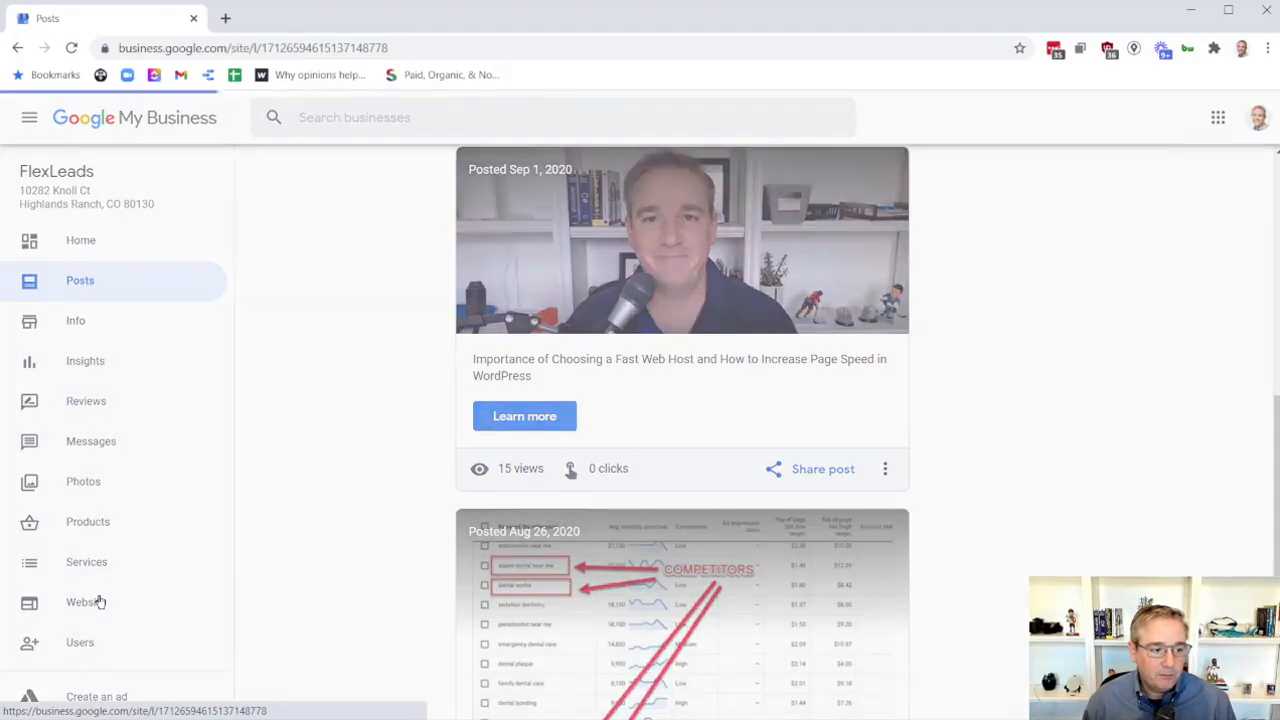
scroll(884, 313, "down", 10)
scroll(760, 370, "down", 3)
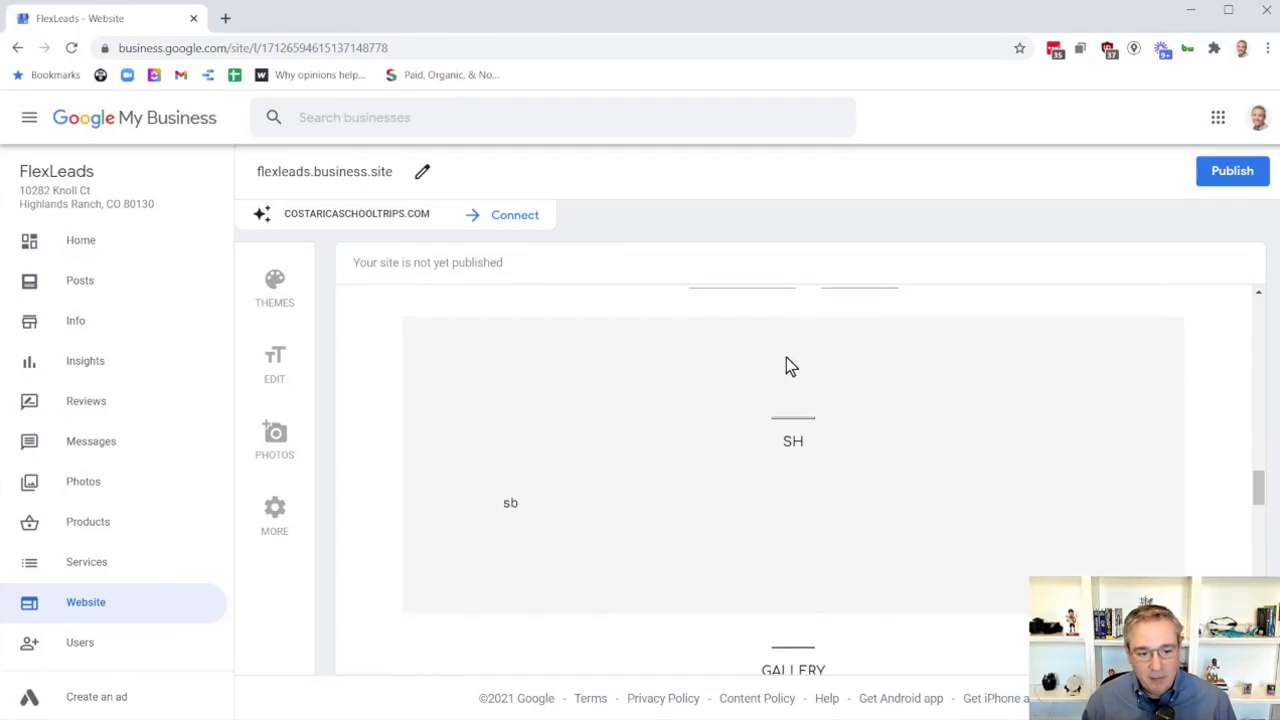
scroll(776, 367, "down", 3)
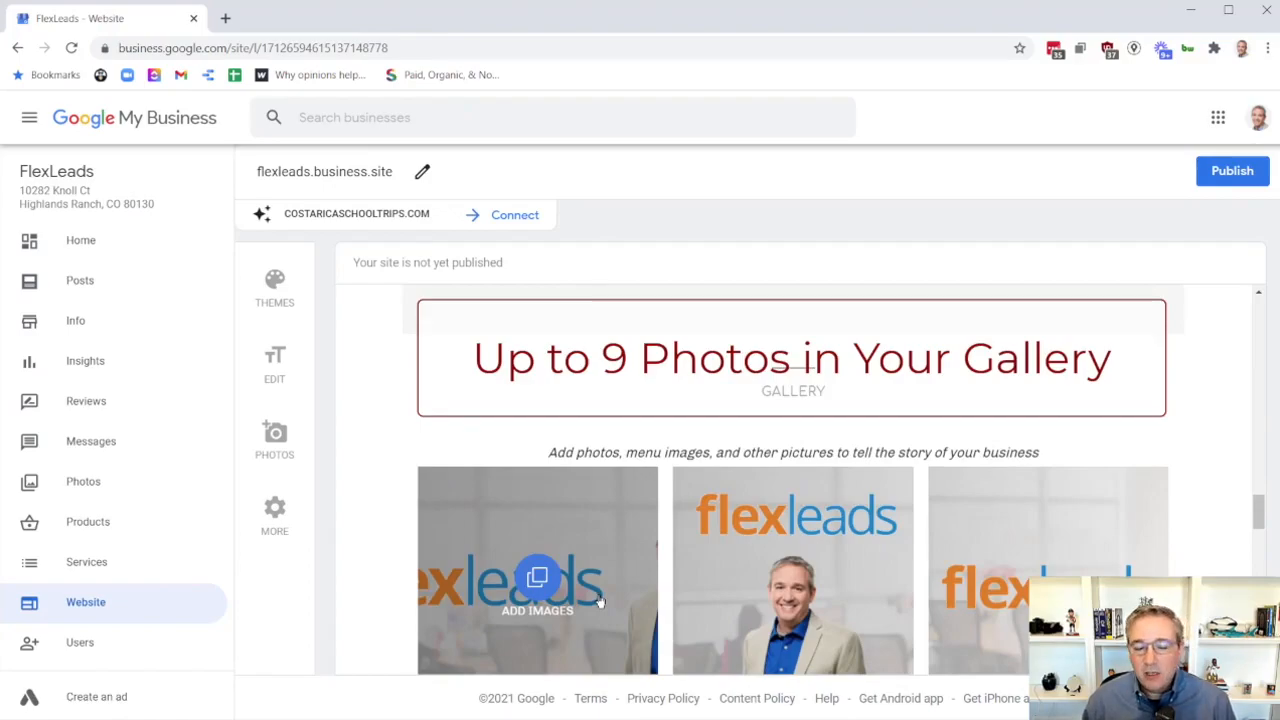
scroll(600, 601, "down", 5)
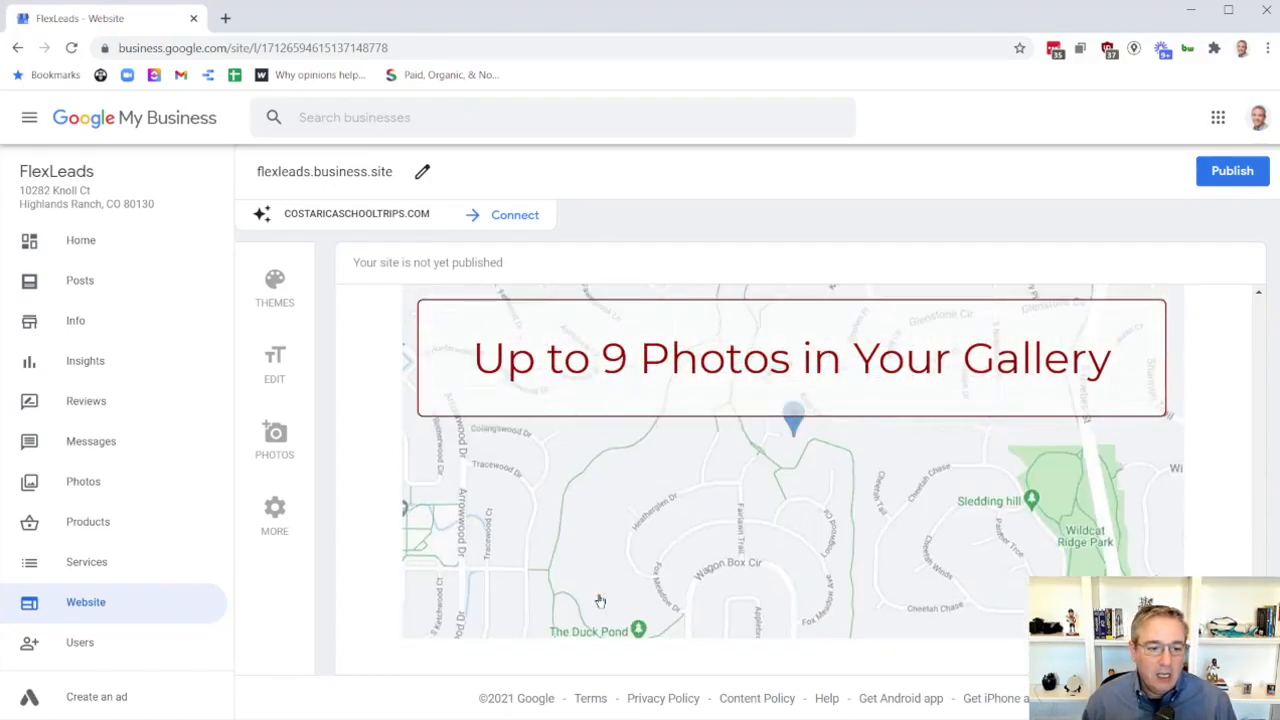
scroll(688, 483, "down", 4)
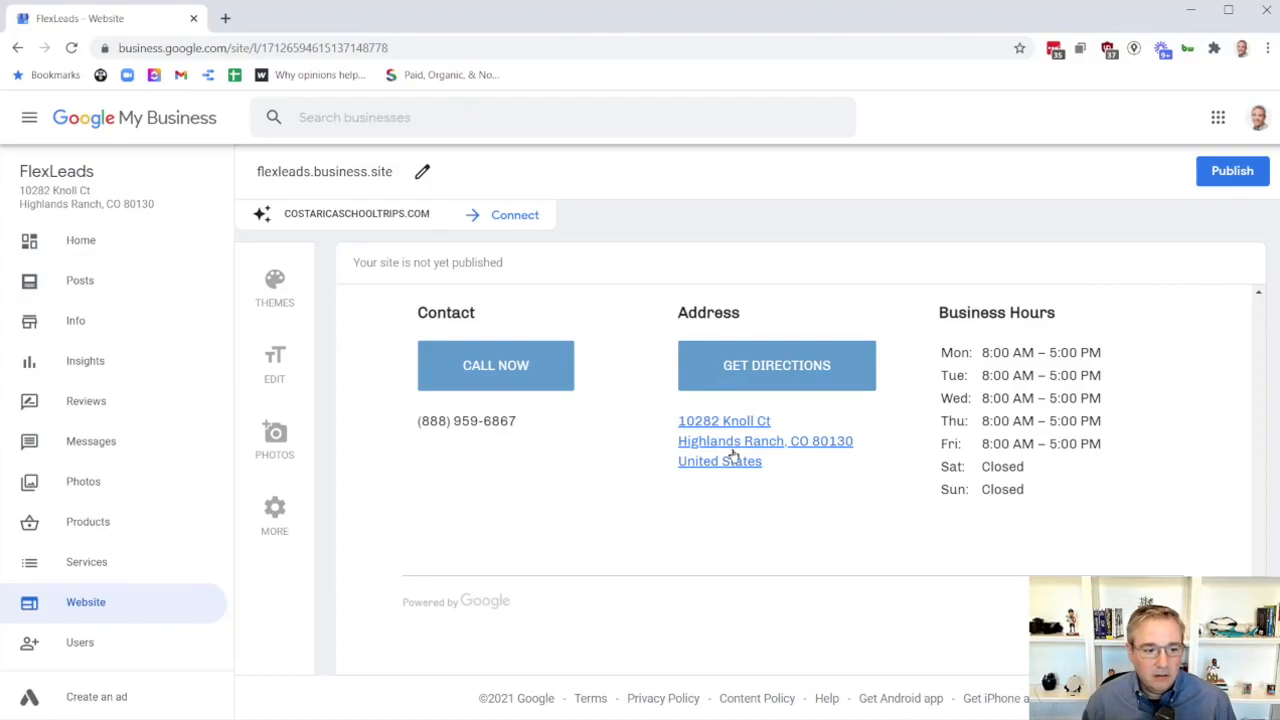
scroll(734, 451, "up", 2)
scroll(734, 452, "down", 2)
scroll(734, 452, "up", 10)
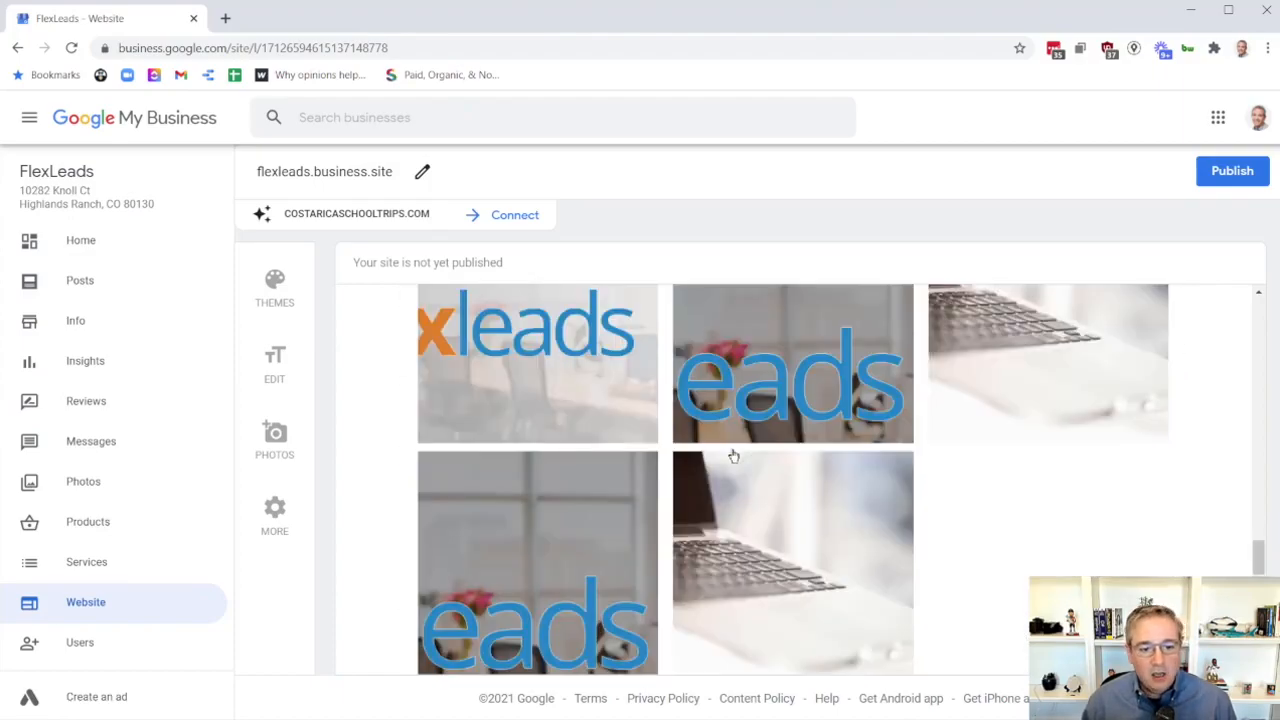
scroll(732, 459, "up", 5)
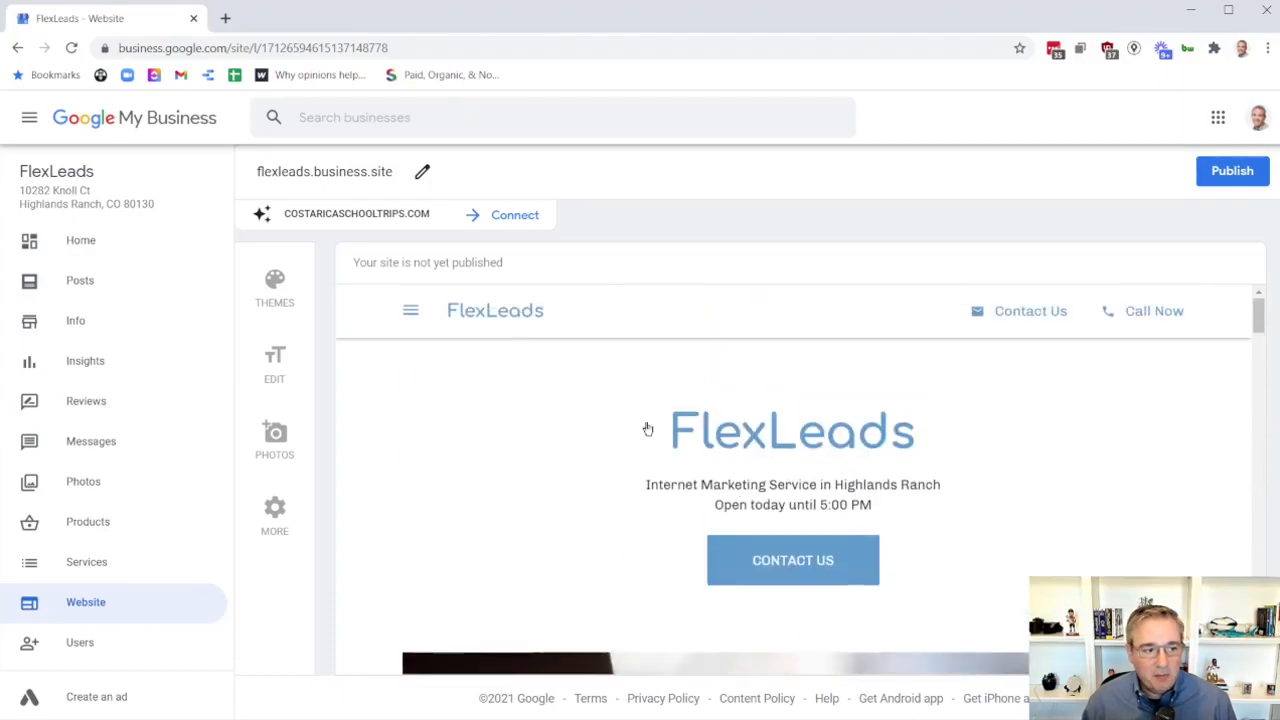
Browse the available site themes, apply the Retro theme and check it in the site preview.
left_click(267, 287)
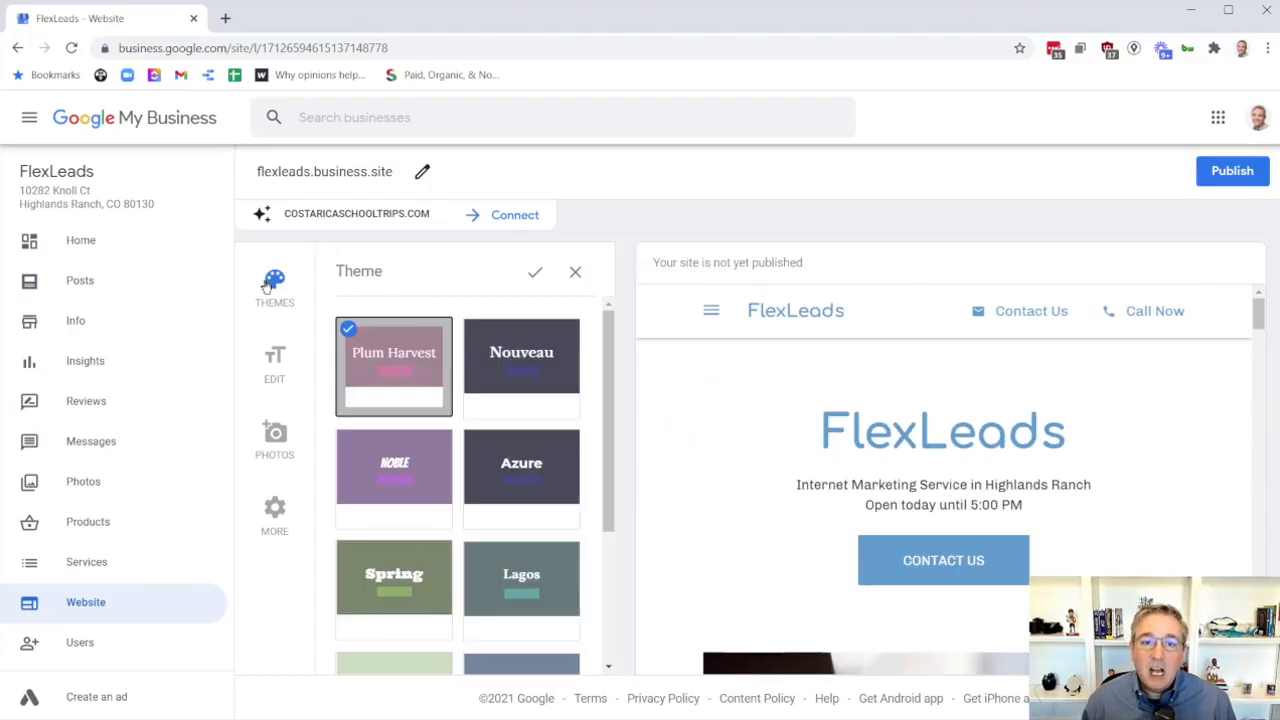
scroll(344, 420, "down", 2)
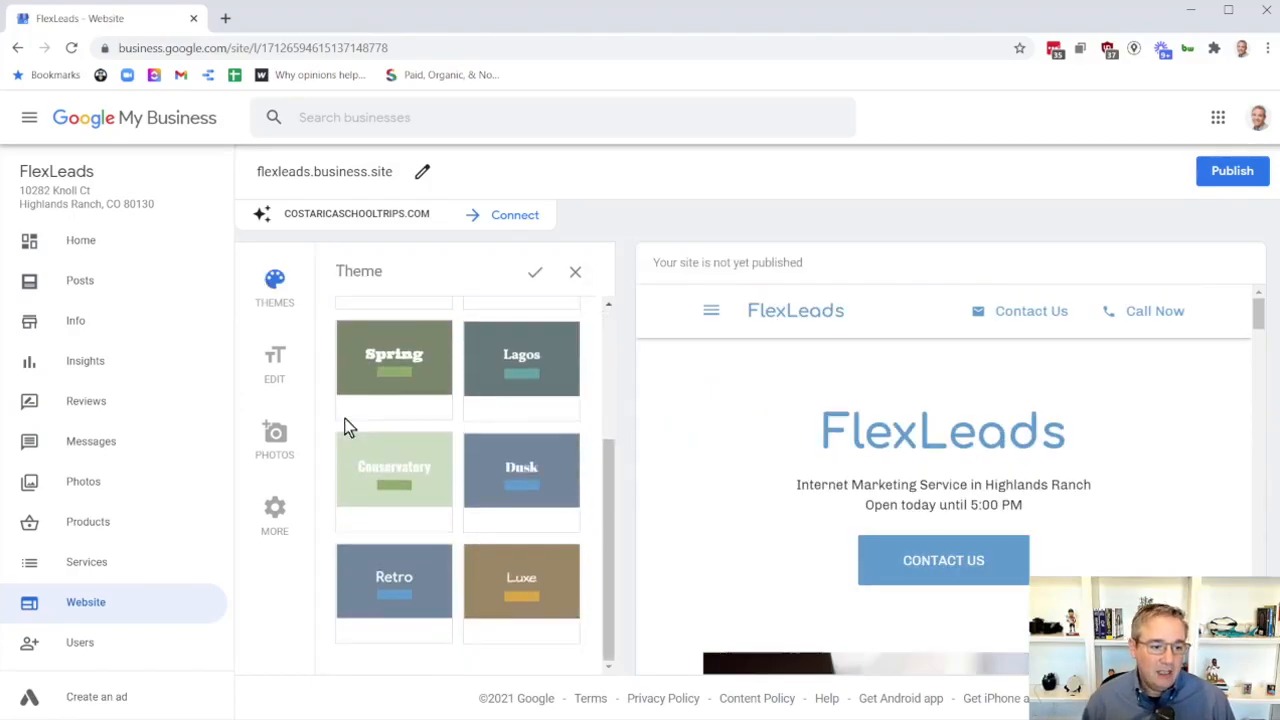
scroll(344, 418, "up", 2)
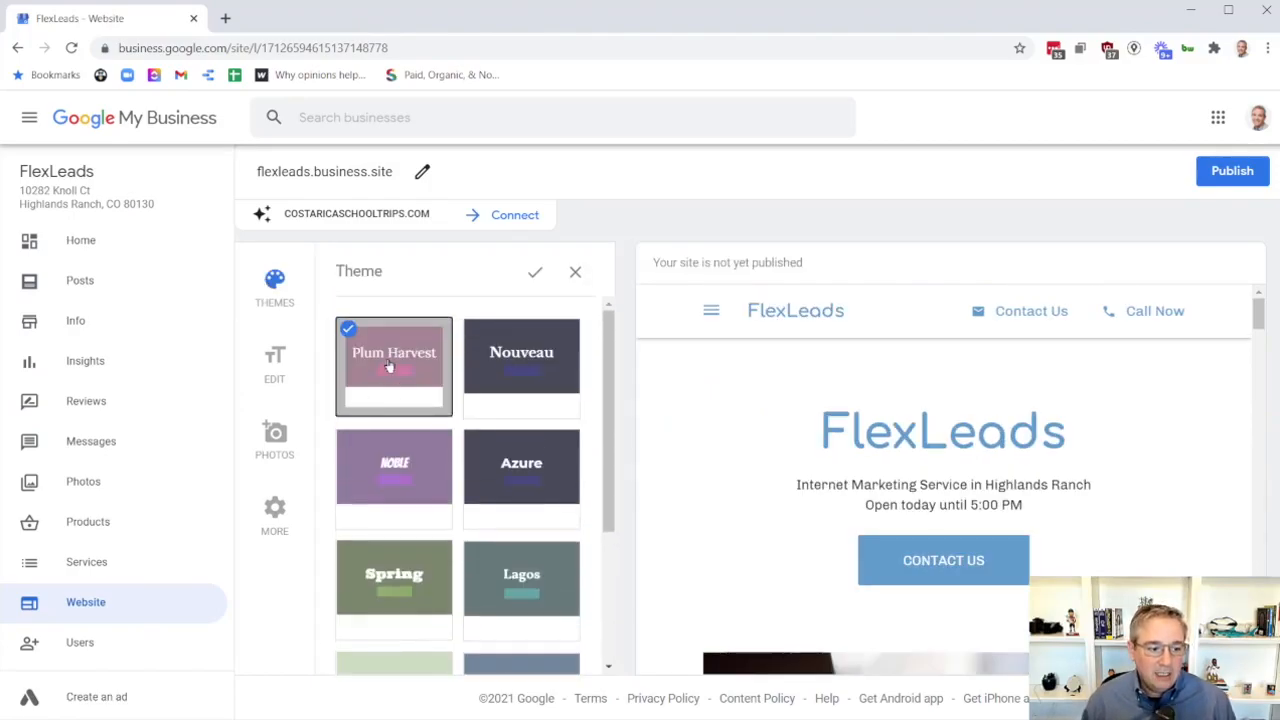
scroll(390, 366, "down", 2)
left_click(414, 553)
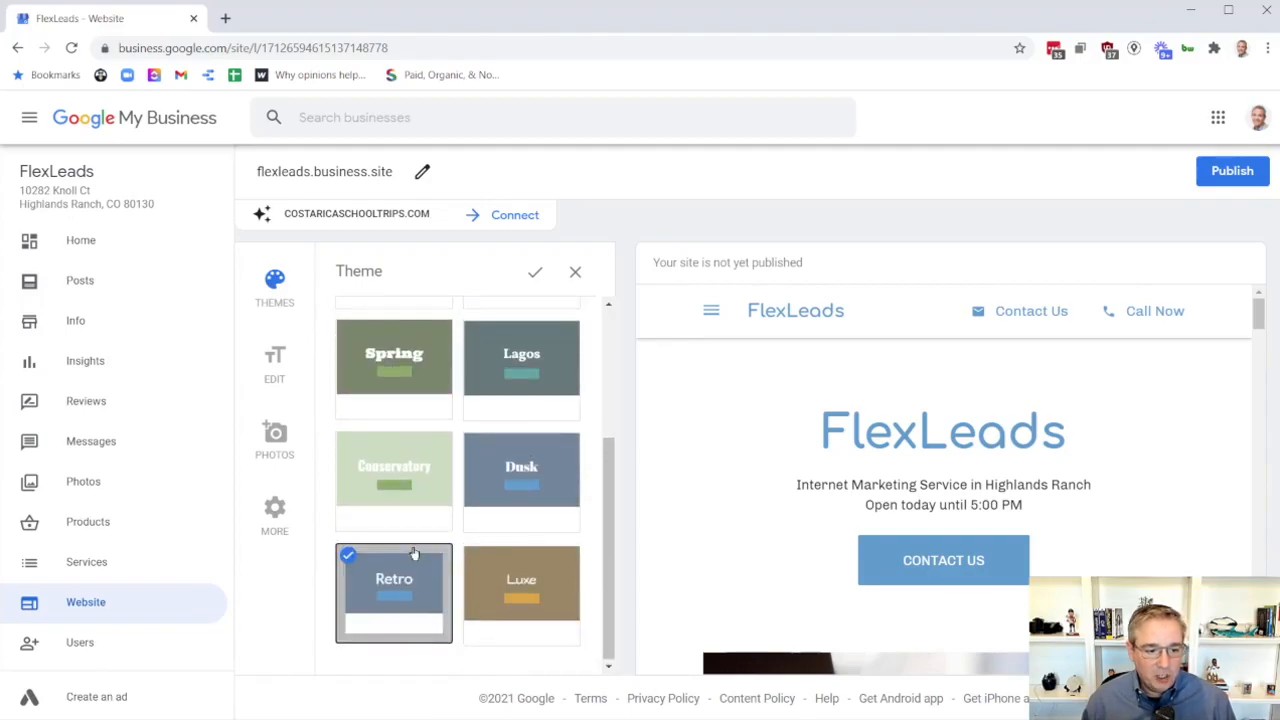
left_click(537, 272)
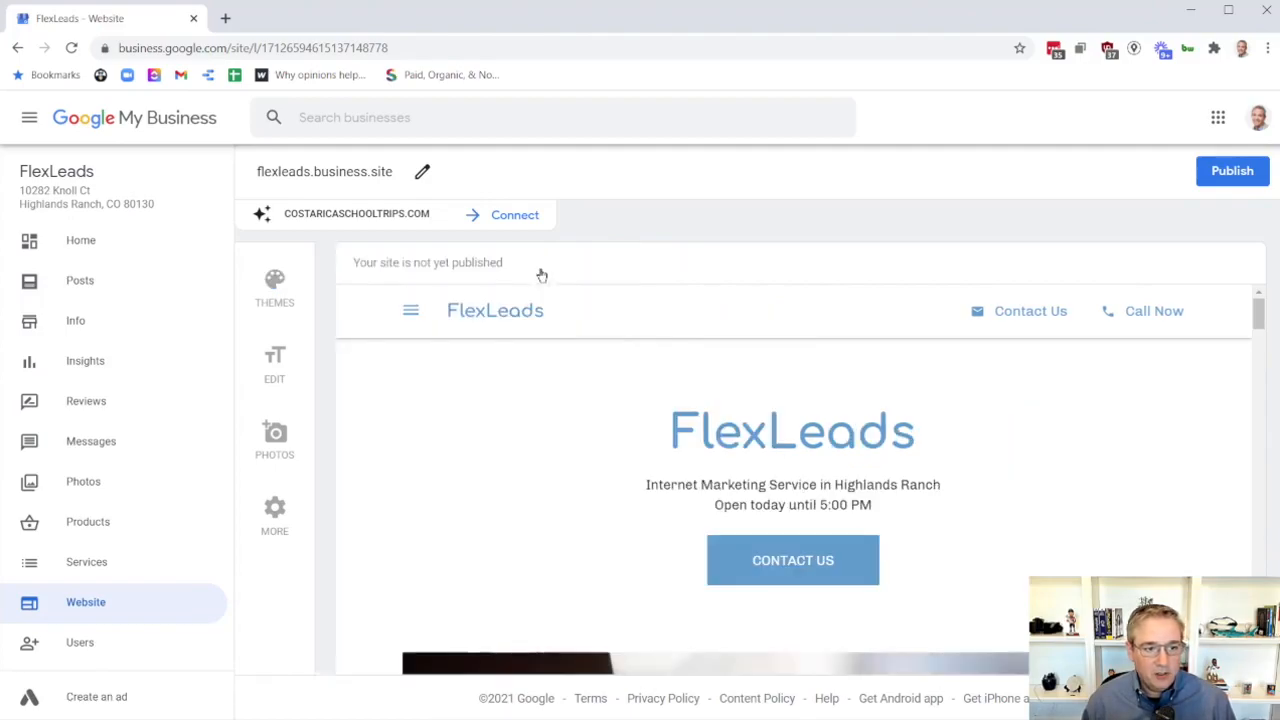
scroll(1020, 455, "down", 6)
scroll(1021, 458, "up", 4)
scroll(1021, 458, "up", 3)
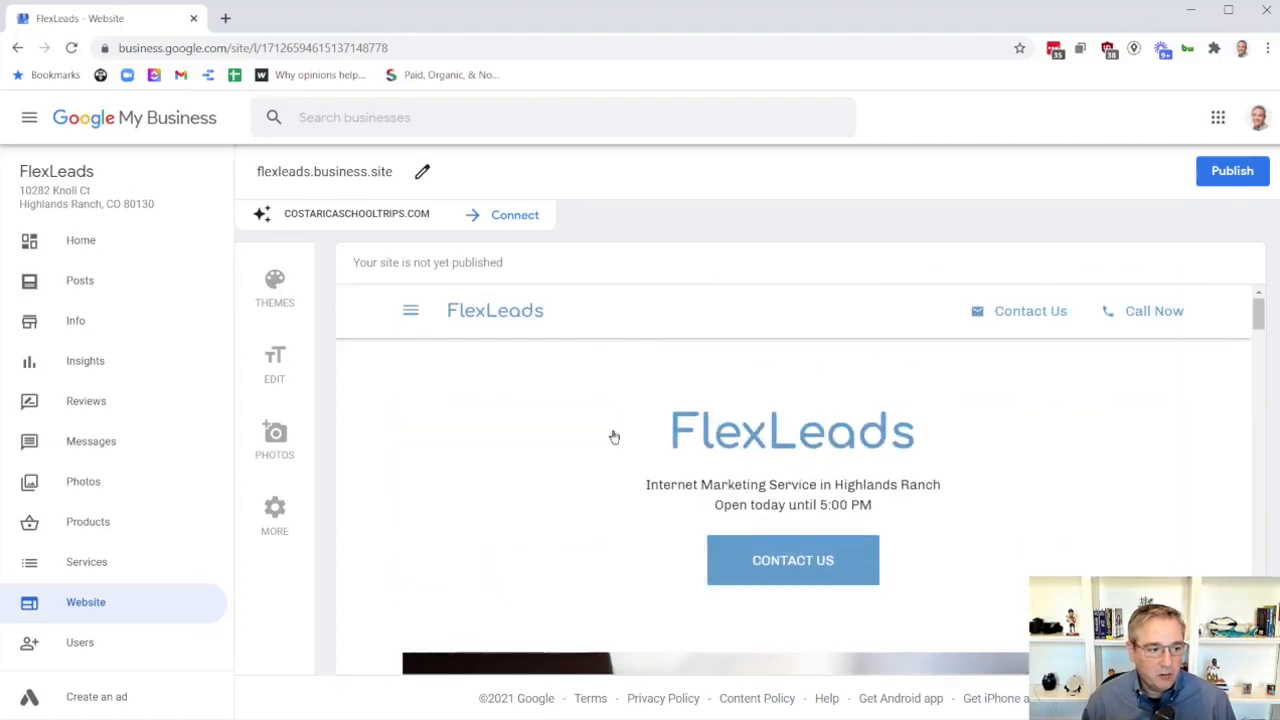
Preview the Plum Harvest, Nouveau and Noble themes on the site.
left_click(273, 270)
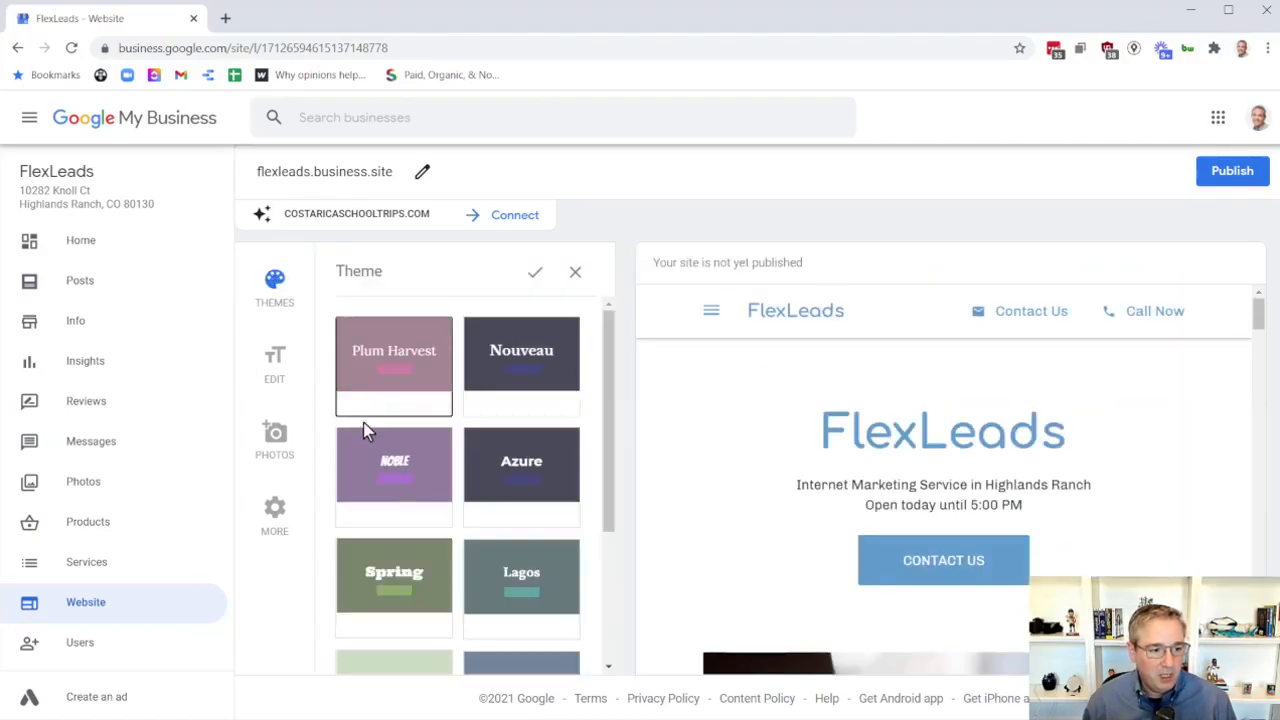
left_click(374, 392)
left_click(502, 371)
left_click(430, 468)
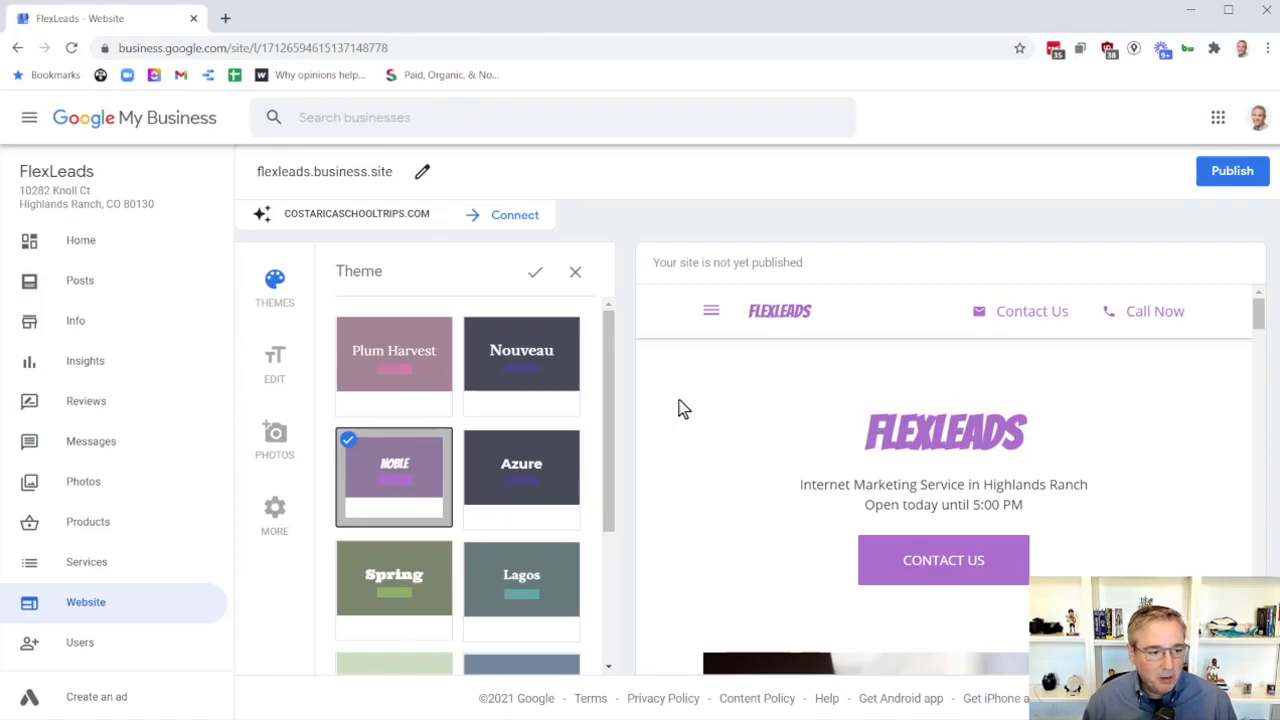
Switch the site's theme back to Retro, check the page preview and apply the theme.
scroll(545, 493, "down", 2)
left_click(387, 597)
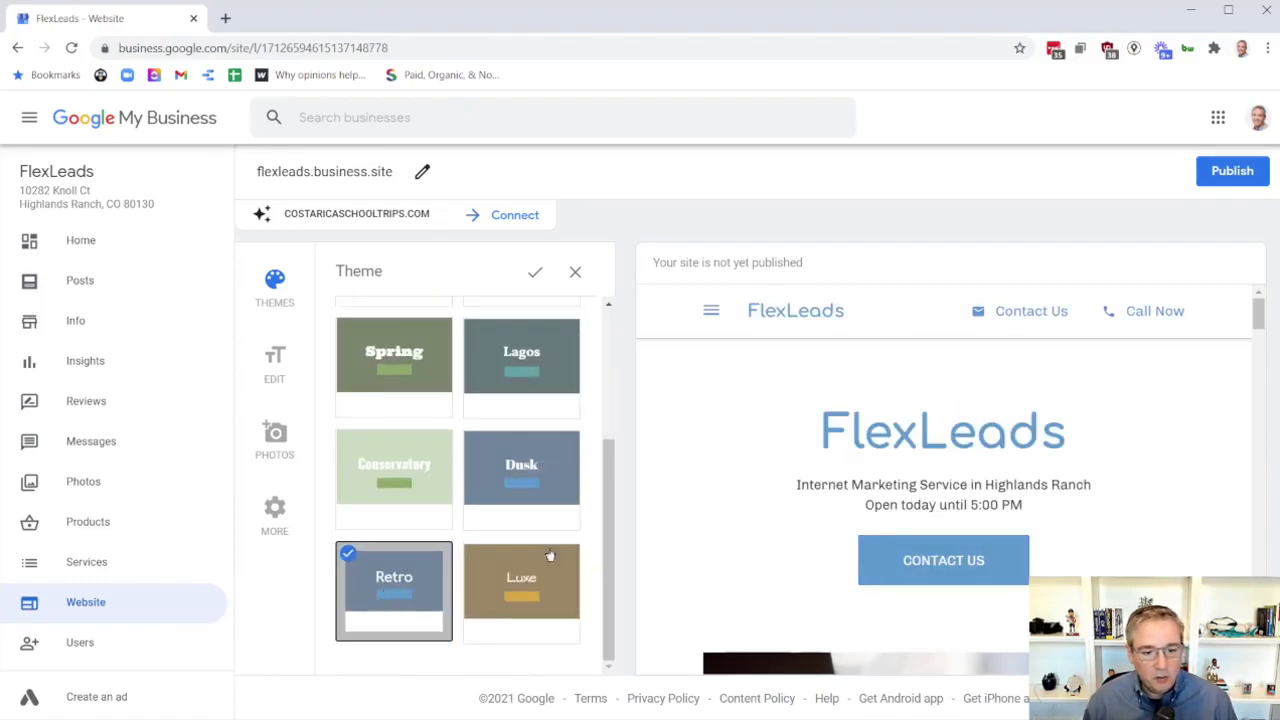
scroll(764, 463, "down", 10)
scroll(763, 460, "down", 3)
scroll(763, 456, "up", 5)
left_click(536, 274)
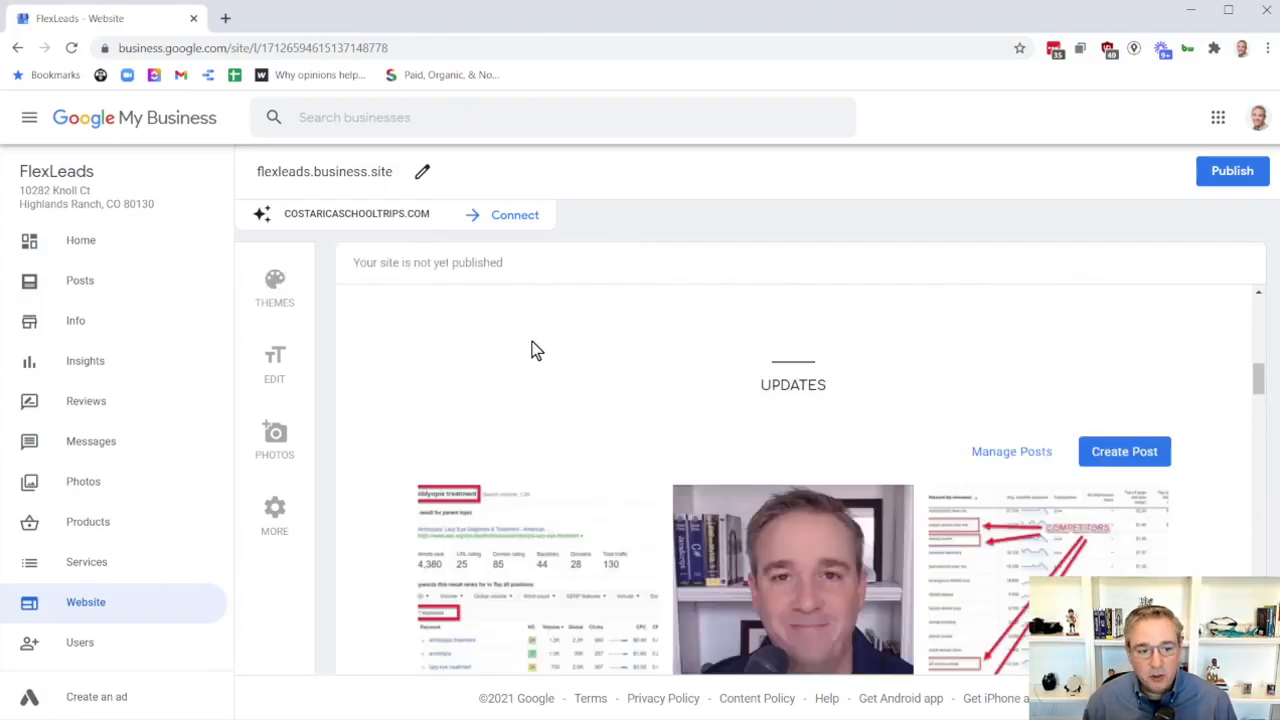
Open the site's text content for editing and set the description to "Internet Marketing in Denver, Colorado".
scroll(678, 410, "up", 6)
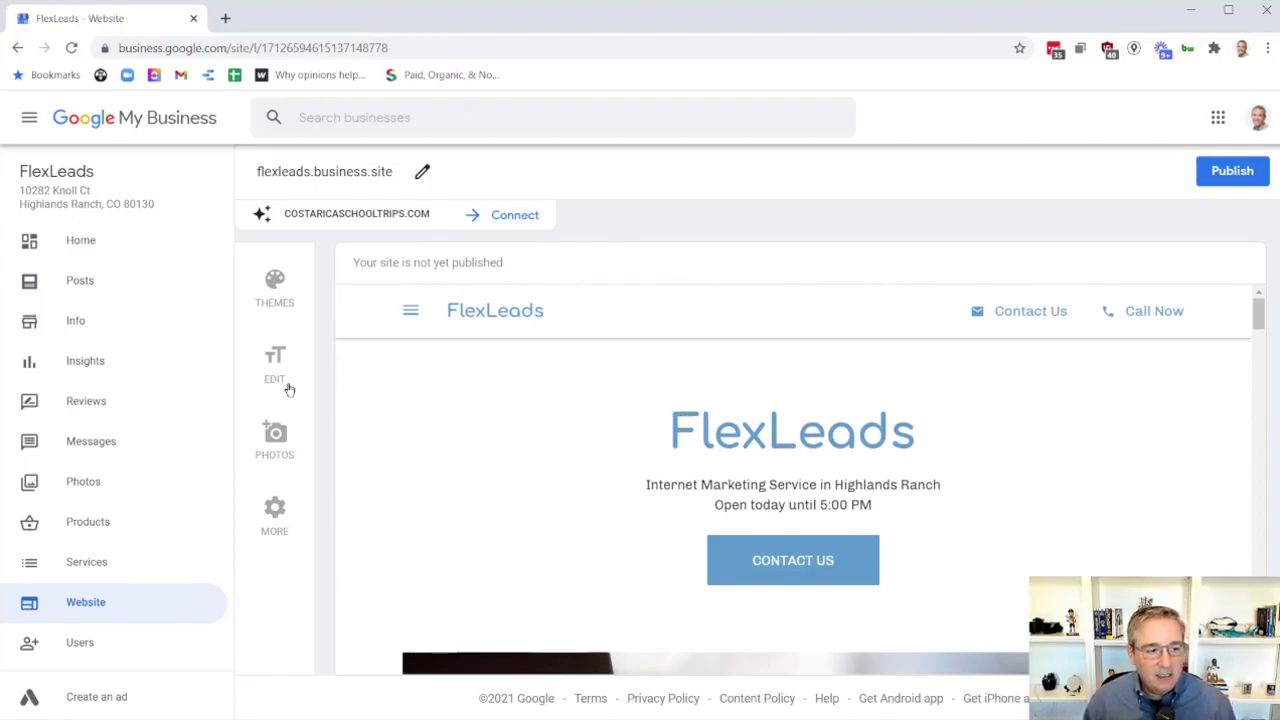
left_click(890, 436)
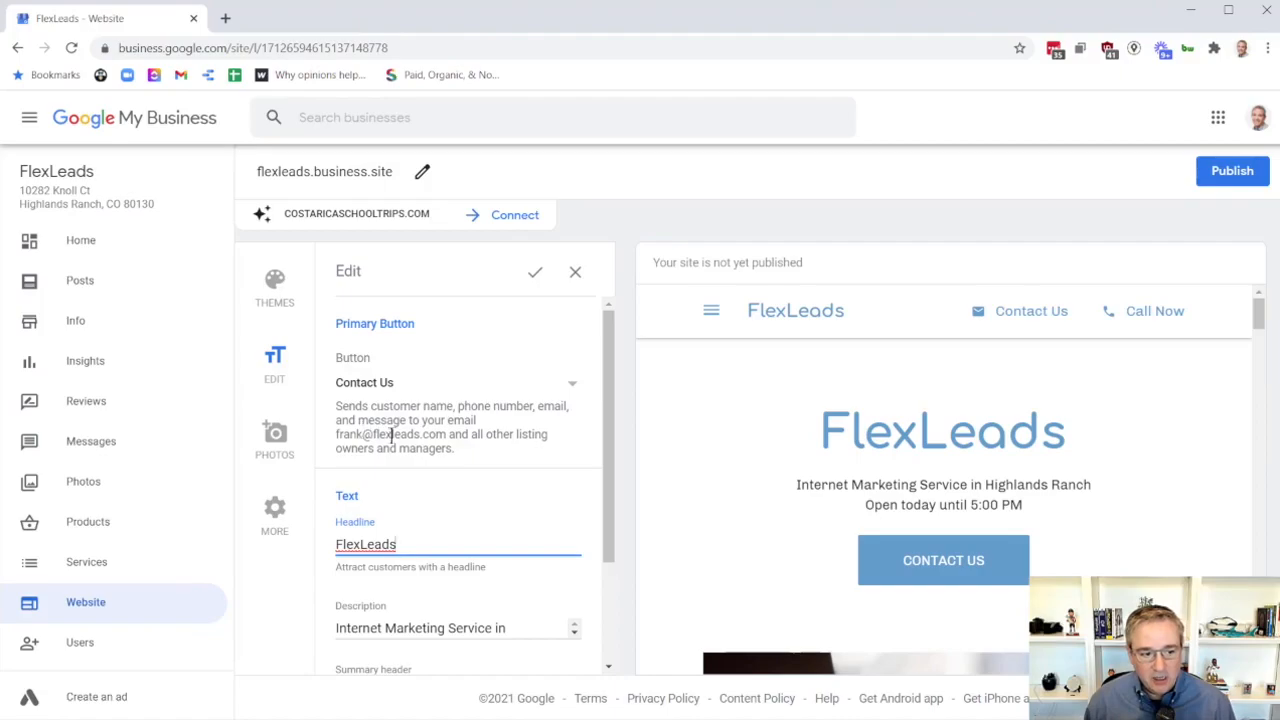
scroll(430, 413, "down", 2)
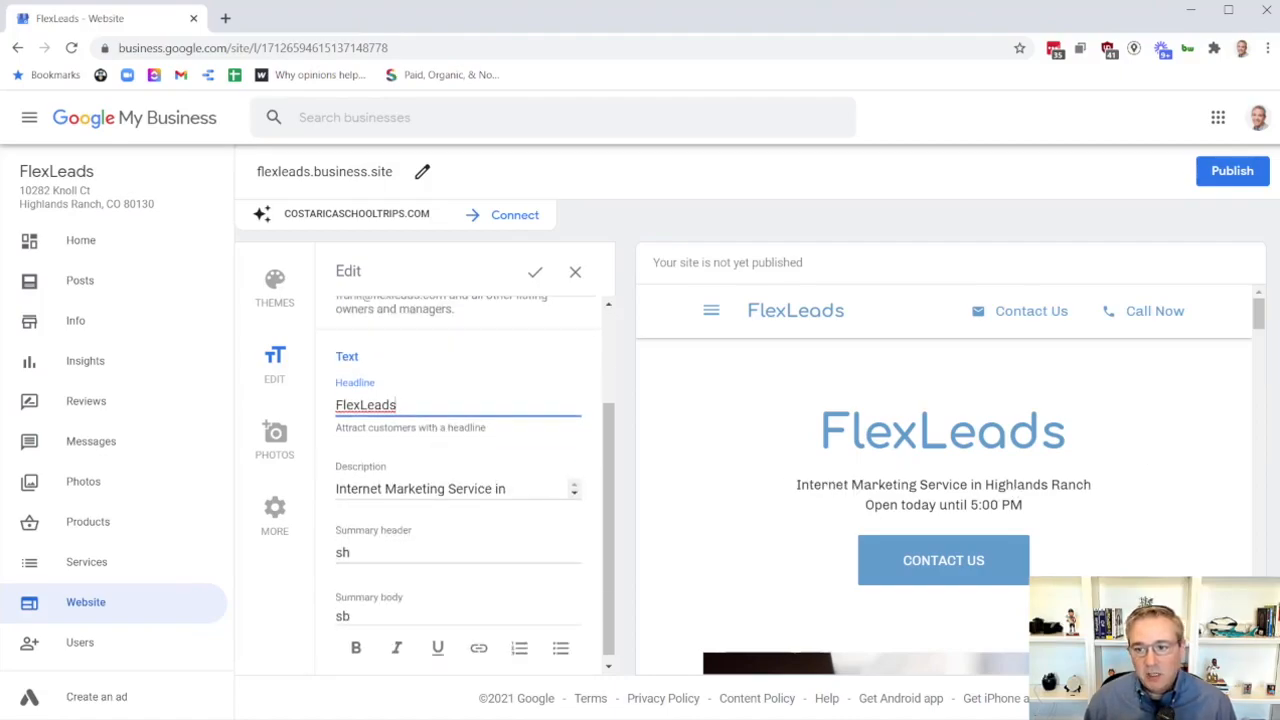
left_click(452, 478)
triple_click(442, 477)
type("Internet Marketing in Denver, Colorado")
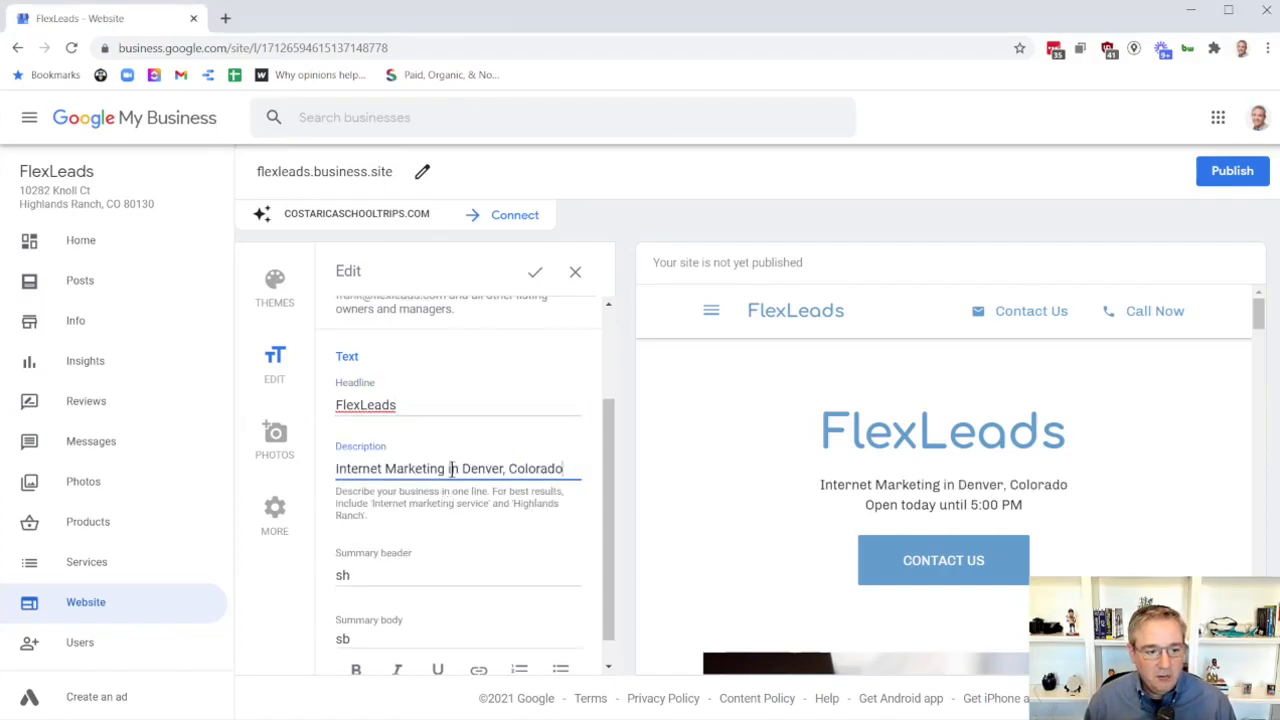
Change the site's primary button from Contact Us to Call Now.
left_click(436, 580)
left_click(971, 420)
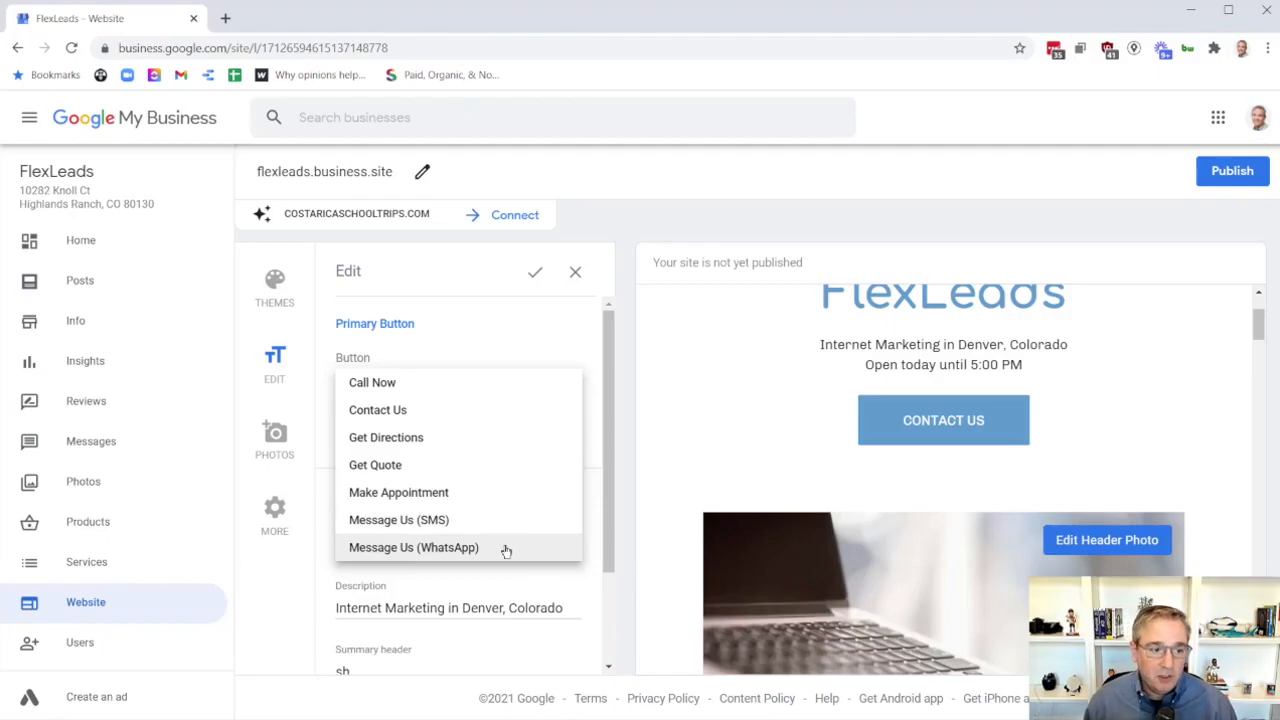
left_click(414, 382)
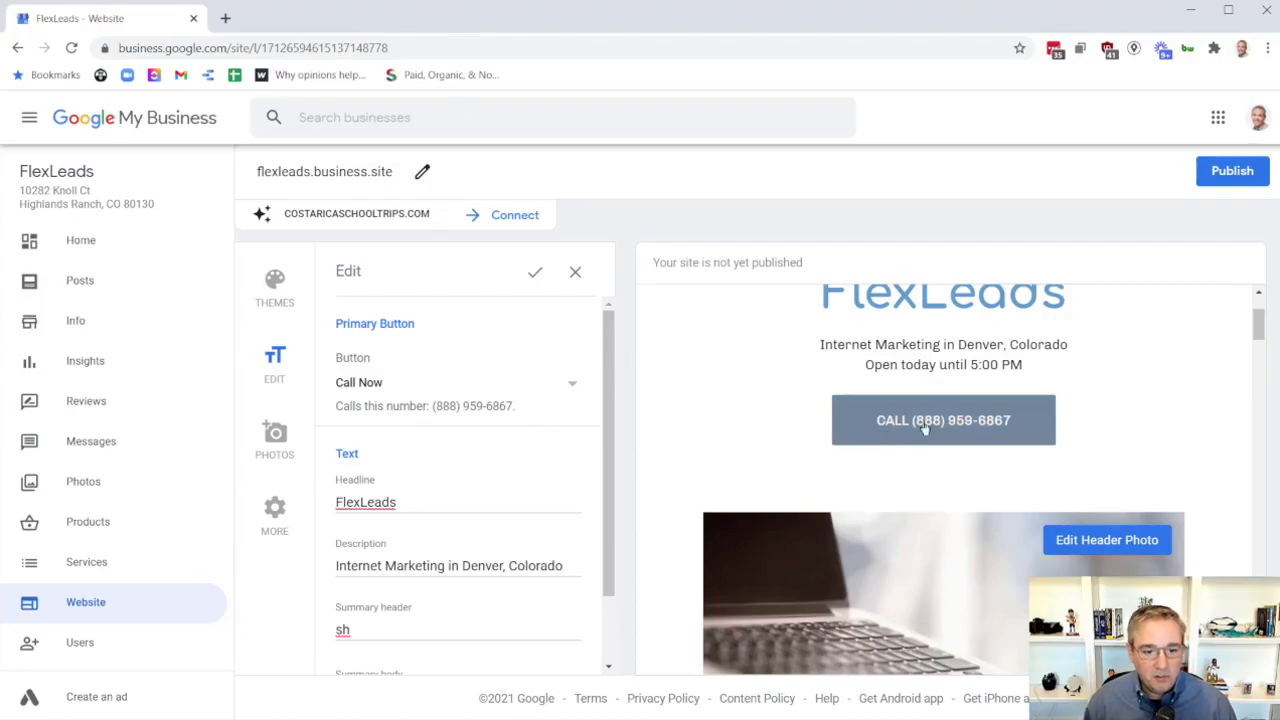
Replace the laptop header photo with the flexleads logo image from the computer and dismiss the cover photo upload dialog.
scroll(925, 425, "down", 1)
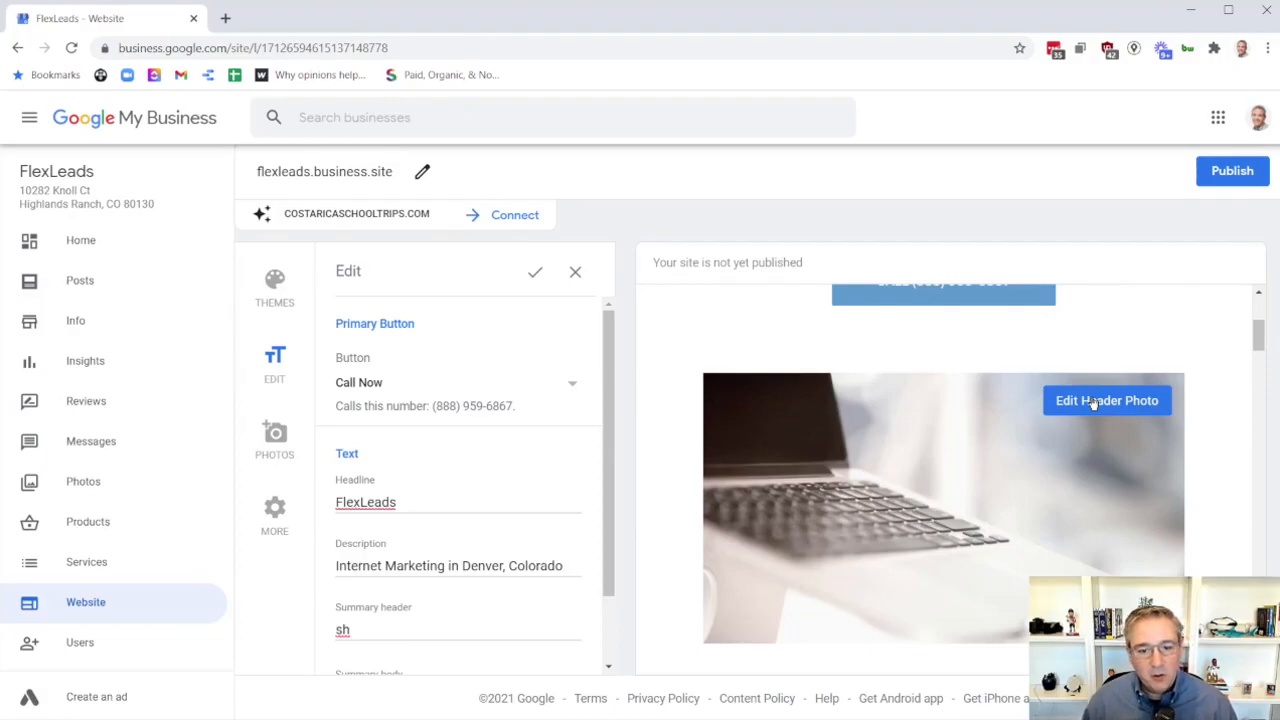
right_click(918, 448)
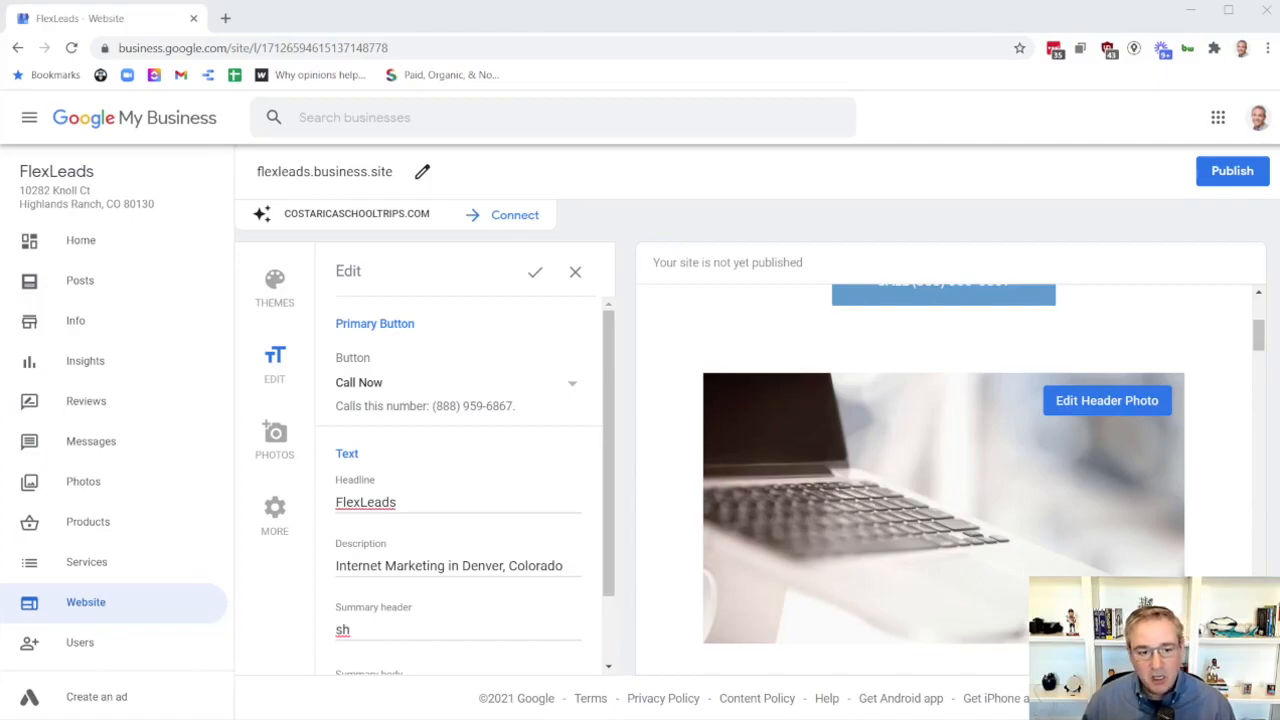
left_click(1080, 405)
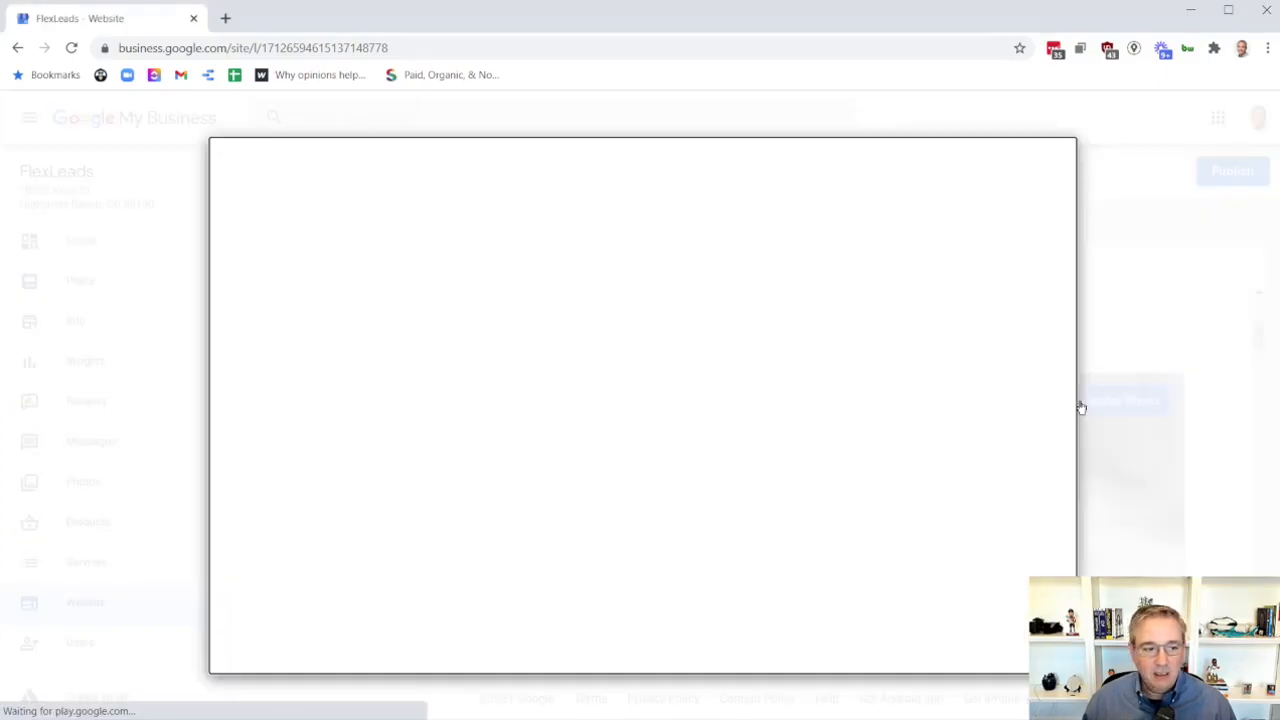
left_click(618, 432)
double_click(565, 291)
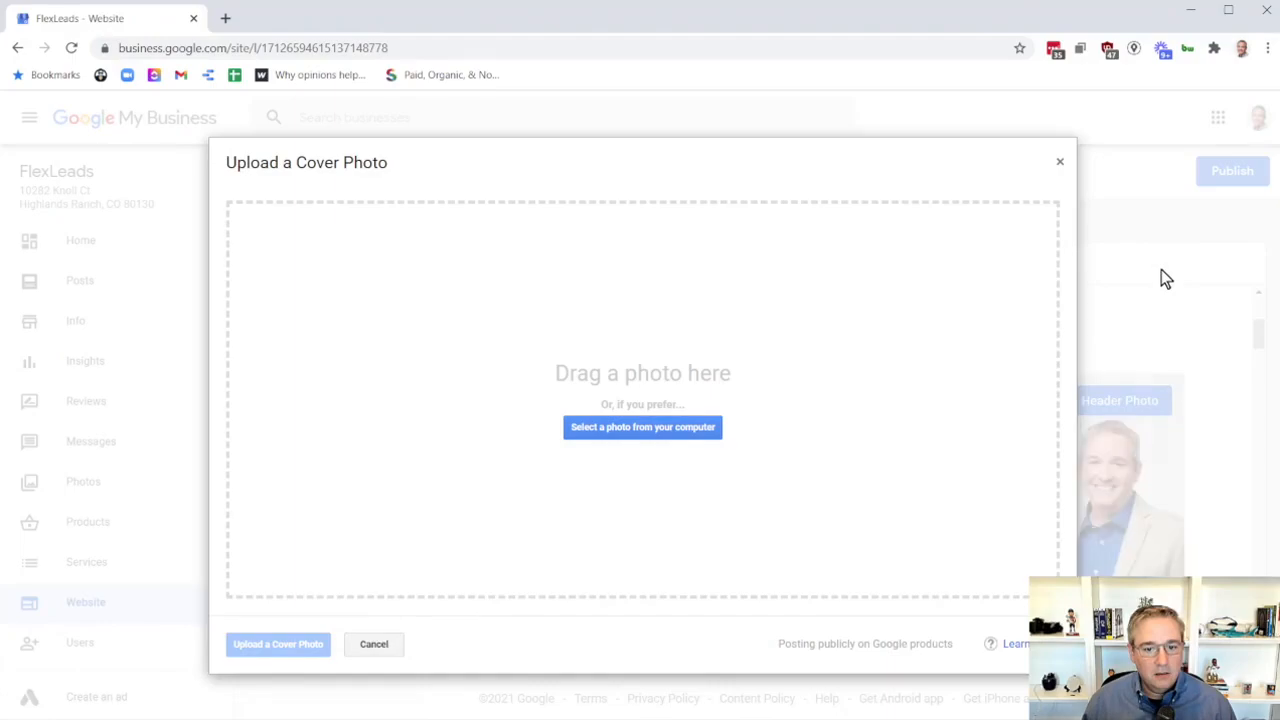
left_click(367, 643)
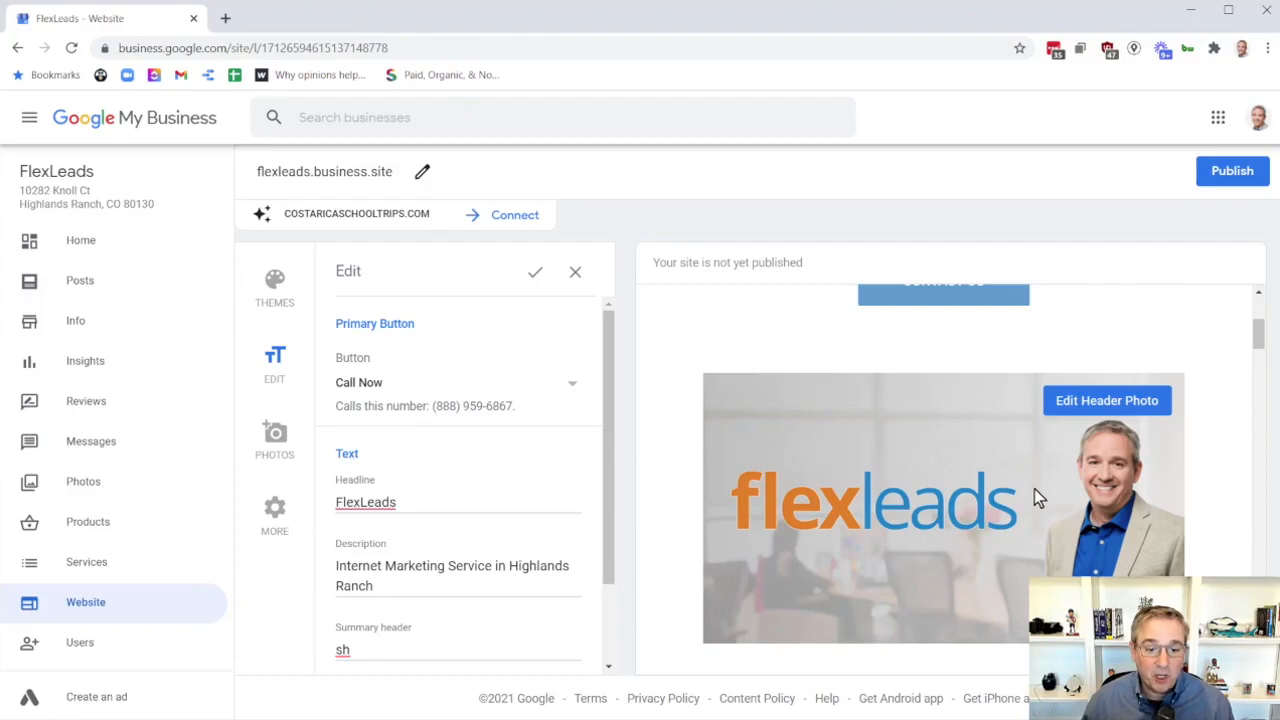
Change the summary section's header from "sh" to "About FlexLeads".
scroll(935, 338, "down", 3)
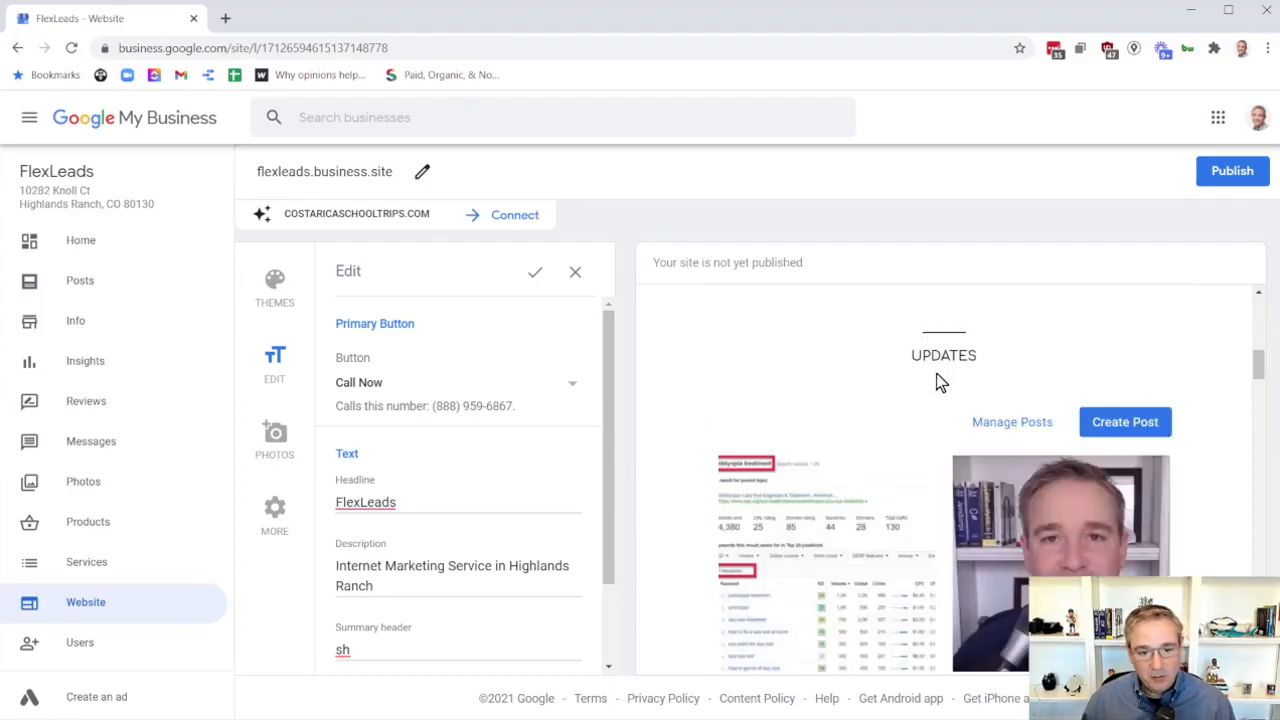
scroll(933, 431, "down", 3)
scroll(1014, 465, "up", 2)
scroll(912, 499, "down", 6)
scroll(912, 499, "down", 5)
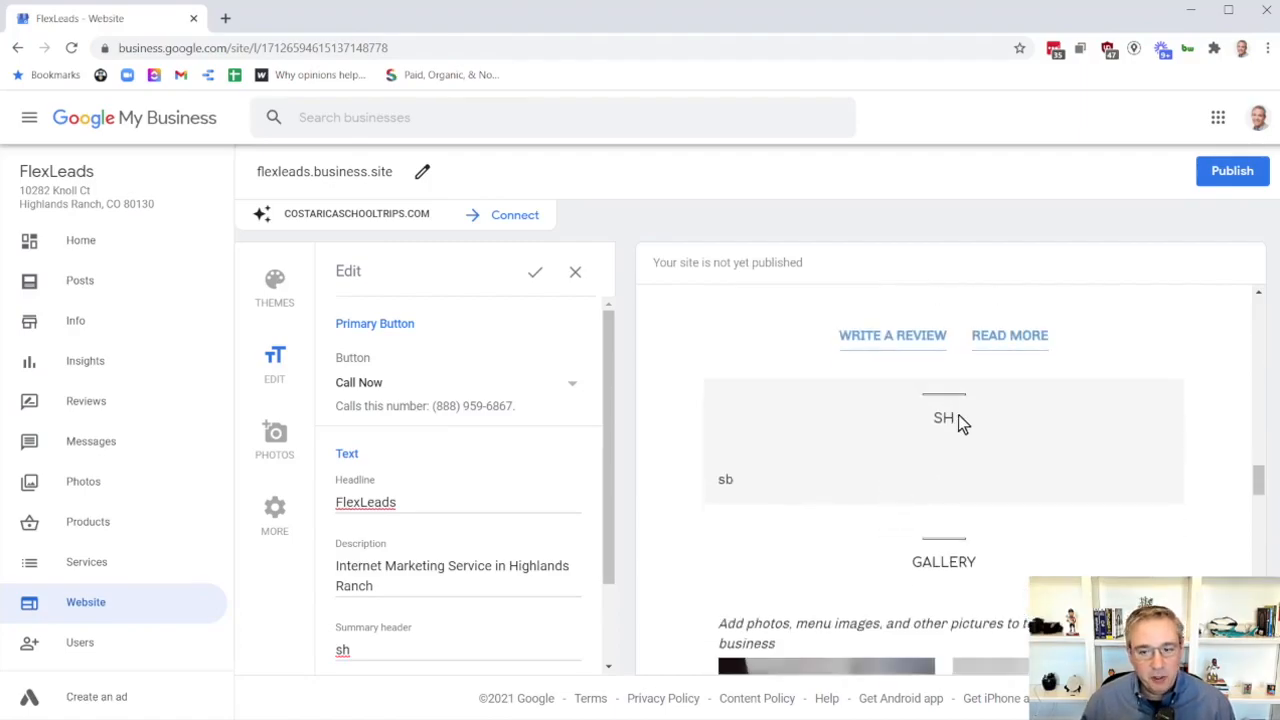
left_click(961, 420)
scroll(543, 470, "down", 2)
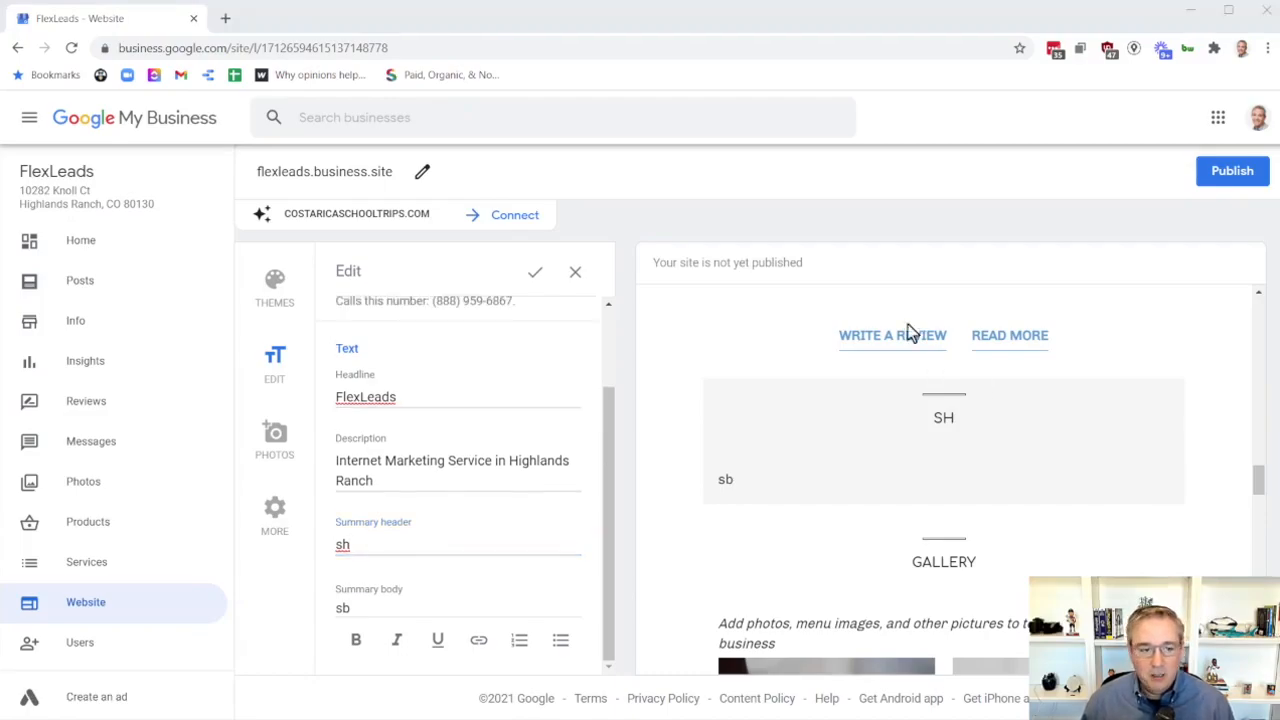
left_click_drag(374, 538, 337, 518)
left_click(345, 545)
type("About FlexLeads")
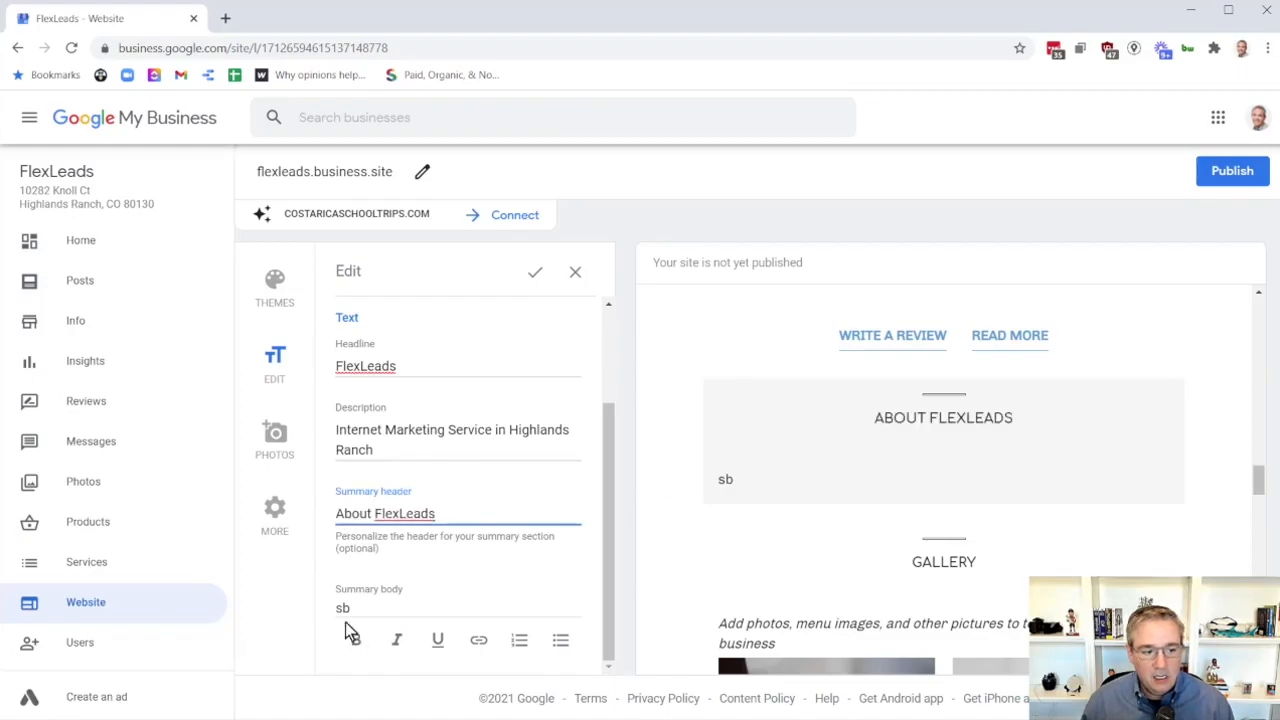
Replace the summary body with text about FlexLeads providing Internet Marketing services since 2003, including PPC, SEO, GMB and Website Services for small business leads.
key("alt+Tab")
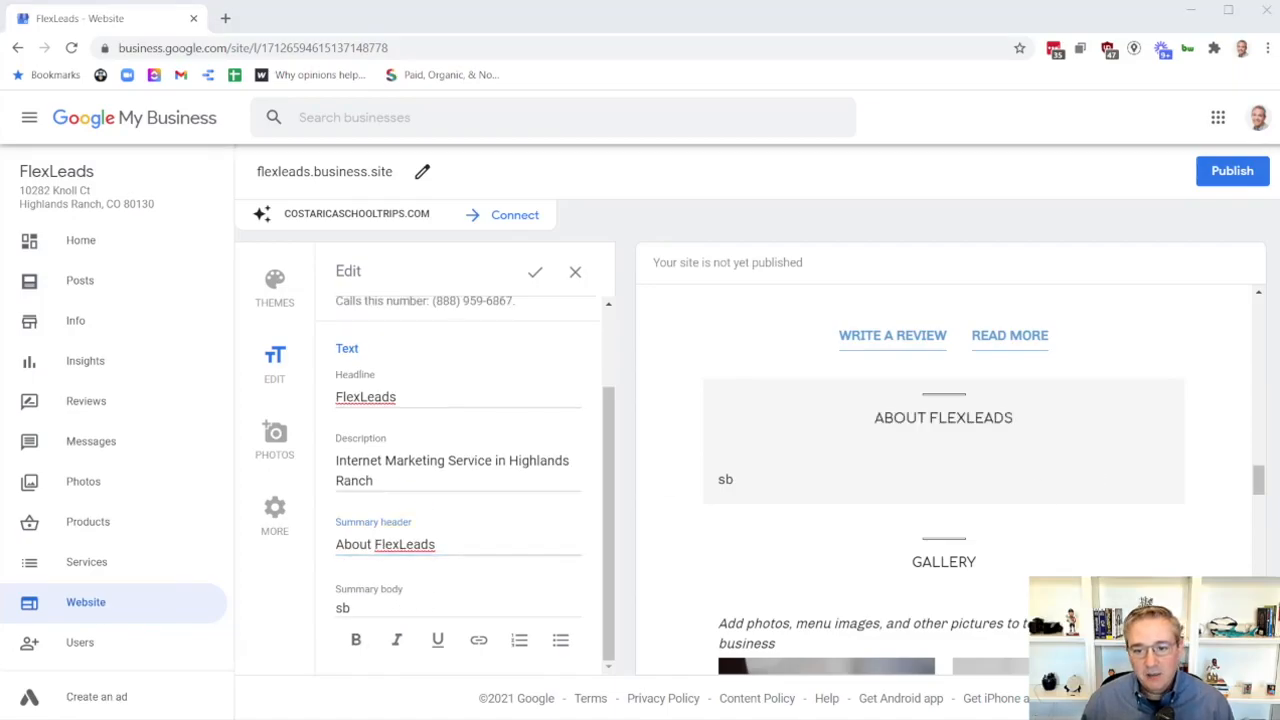
left_click(364, 607)
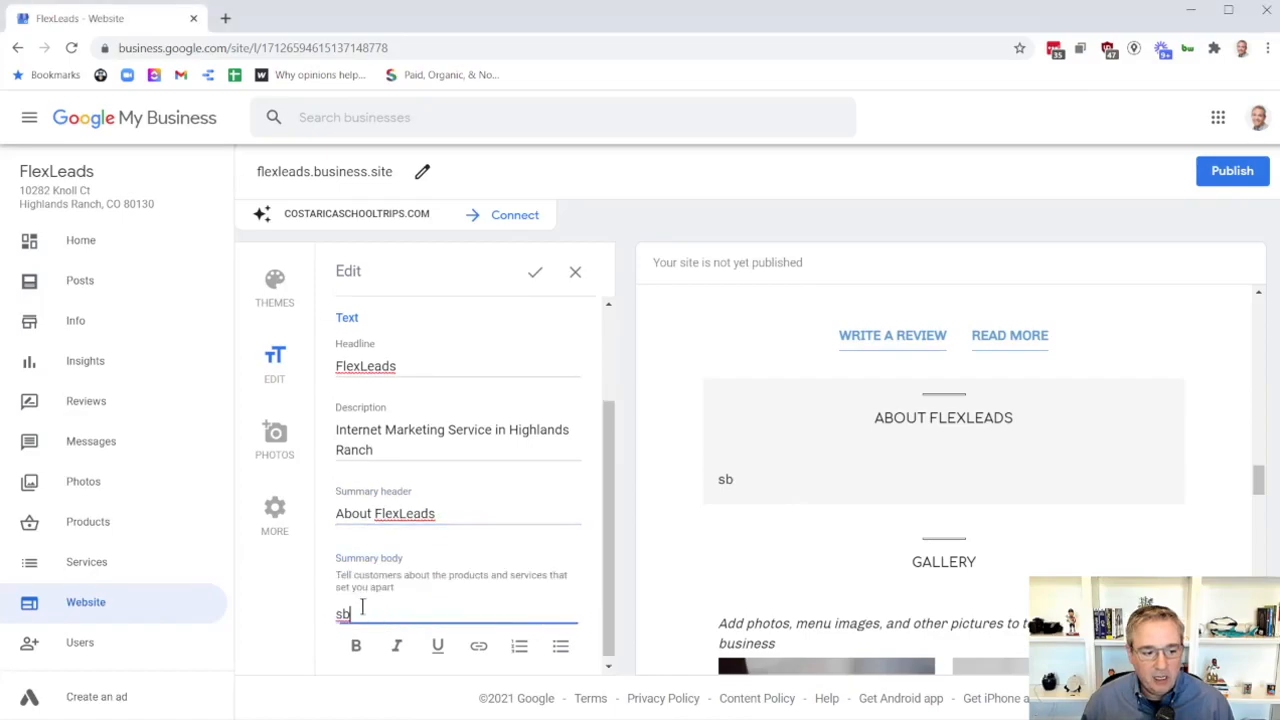
key("ctrl+a")
type("FlexLeads has been providing Internet Marketing services to clients throughout the United States since 2003. We provide PPC, SEO, GMB and Website Services to generate more leads for your small business.")
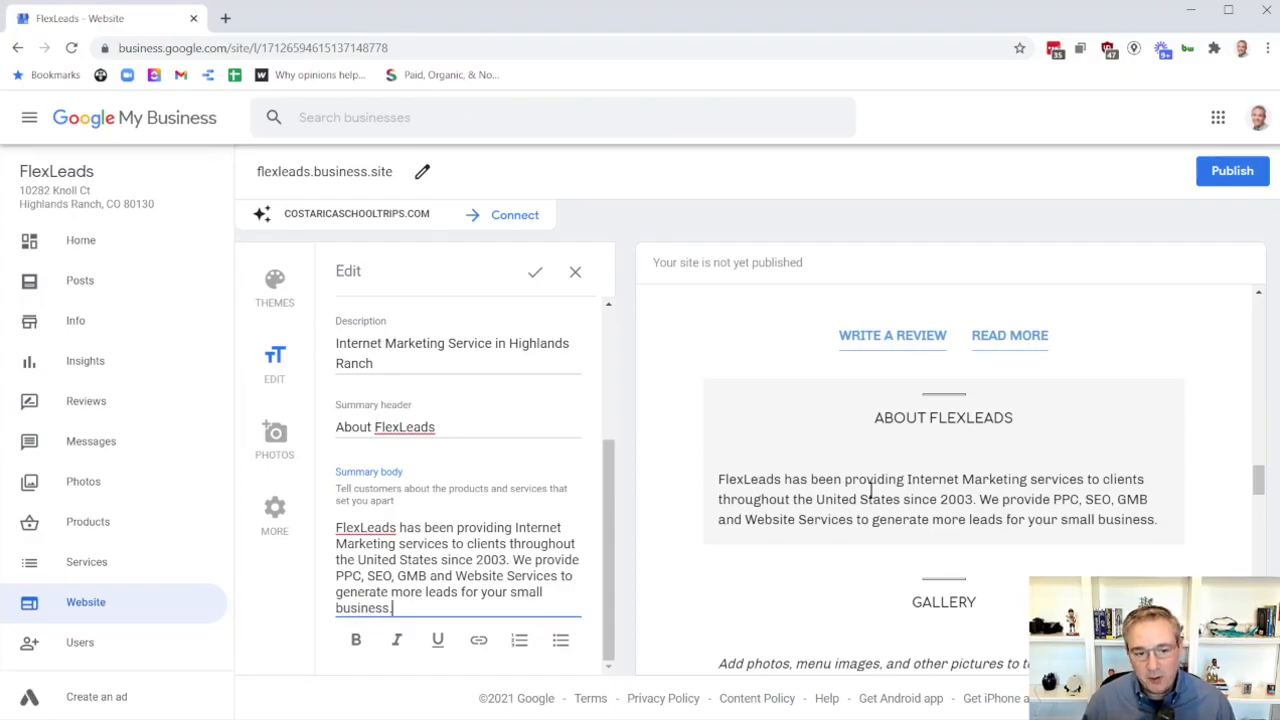
Examine the summary section, photo gallery, map, contact details and business hours in the site preview.
scroll(871, 490, "up", 2)
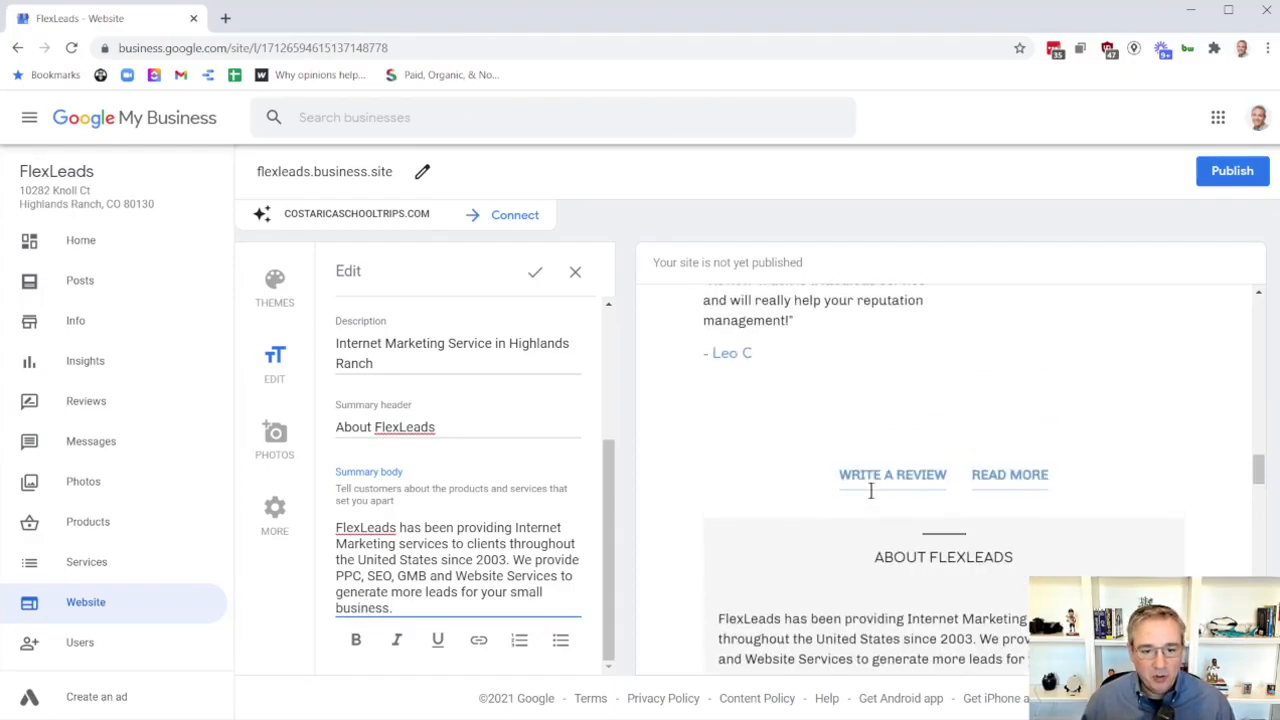
scroll(871, 491, "down", 3)
scroll(871, 493, "up", 1)
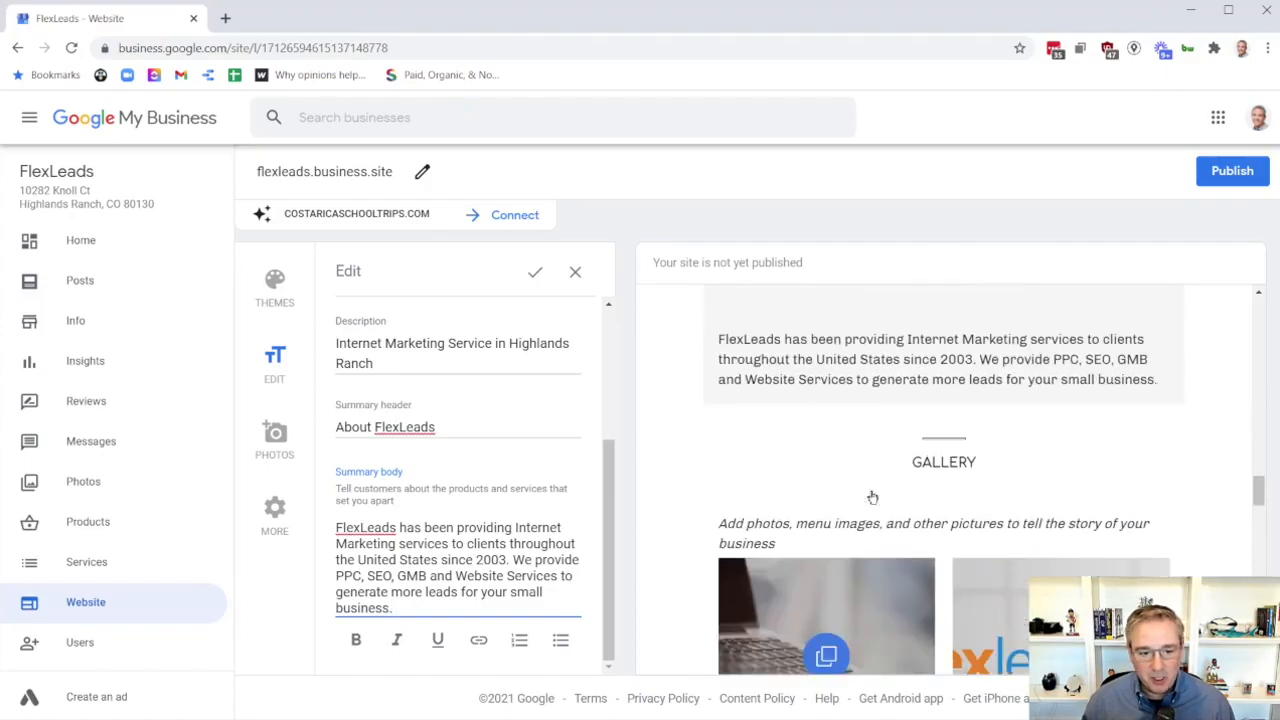
scroll(871, 497, "down", 2)
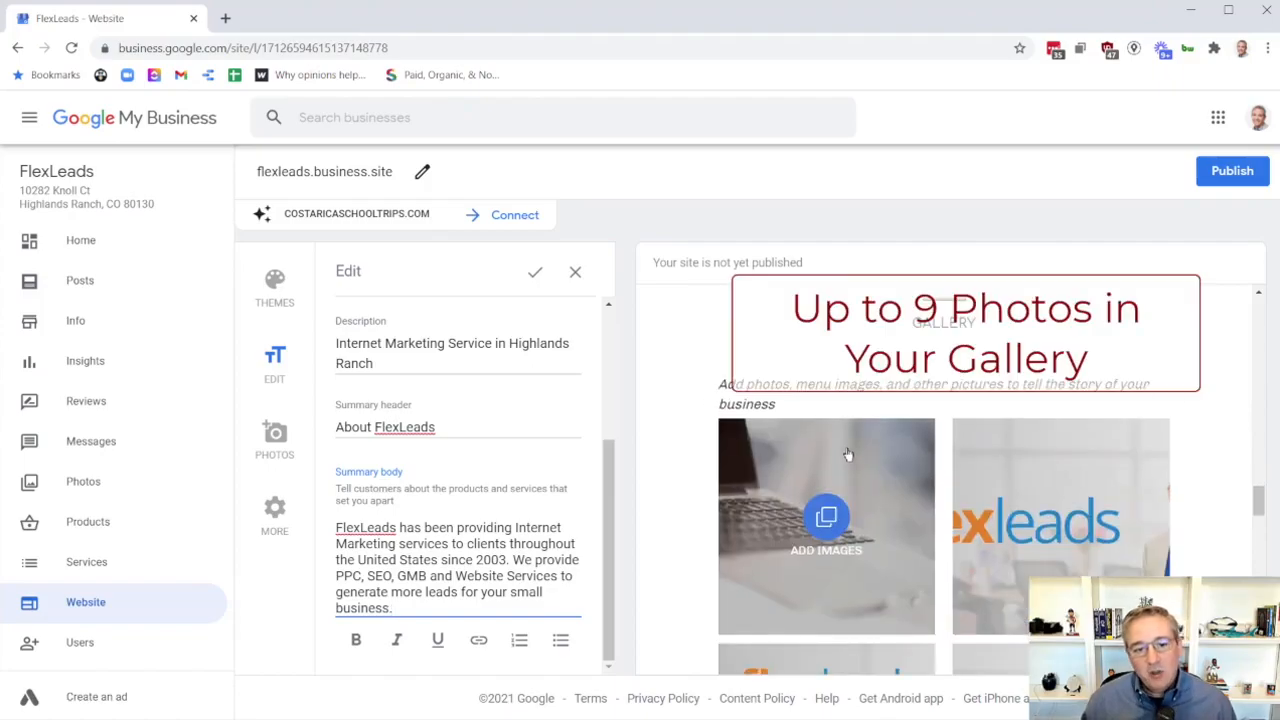
scroll(847, 455, "down", 2)
scroll(847, 455, "down", 2)
scroll(847, 455, "up", 3)
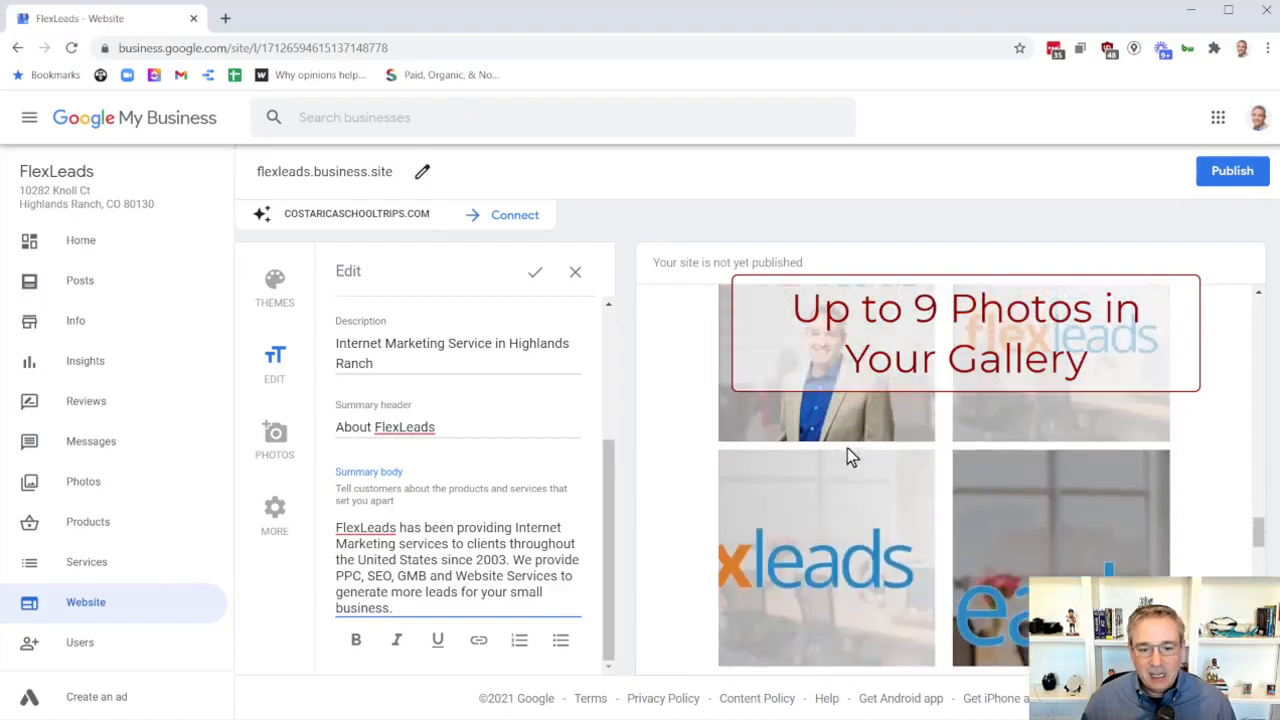
scroll(847, 455, "down", 2)
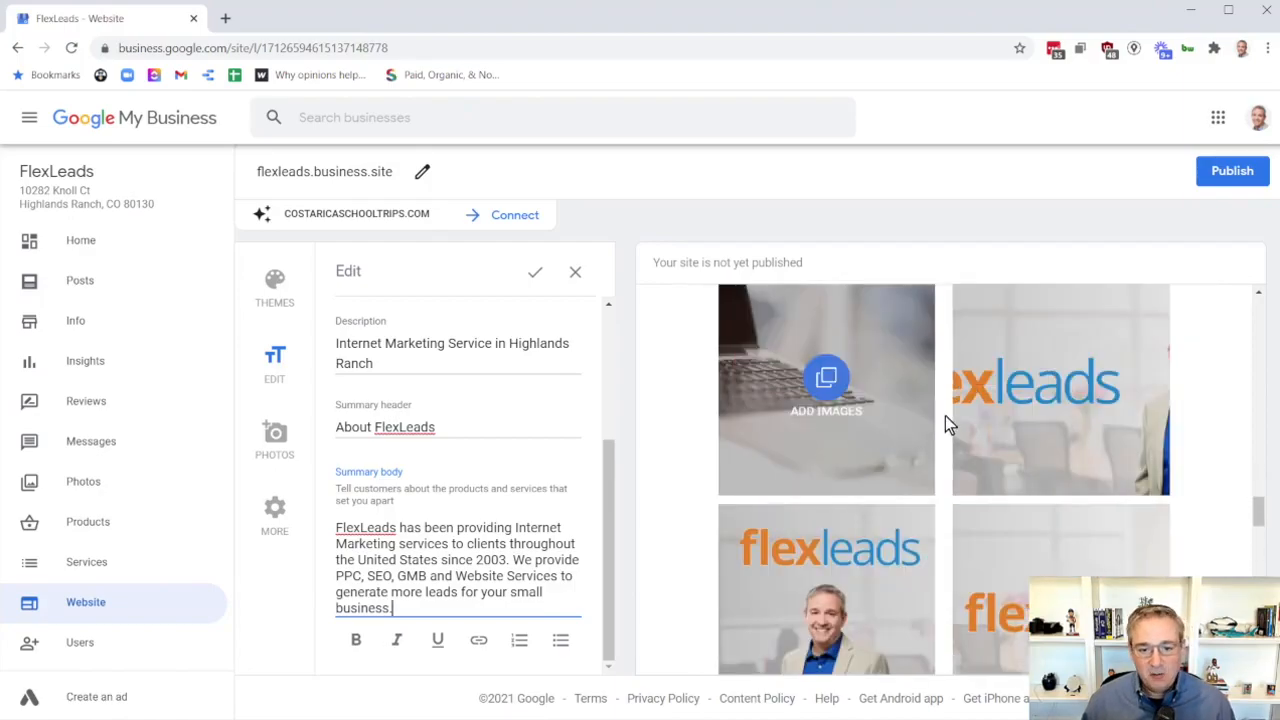
scroll(945, 416, "down", 3)
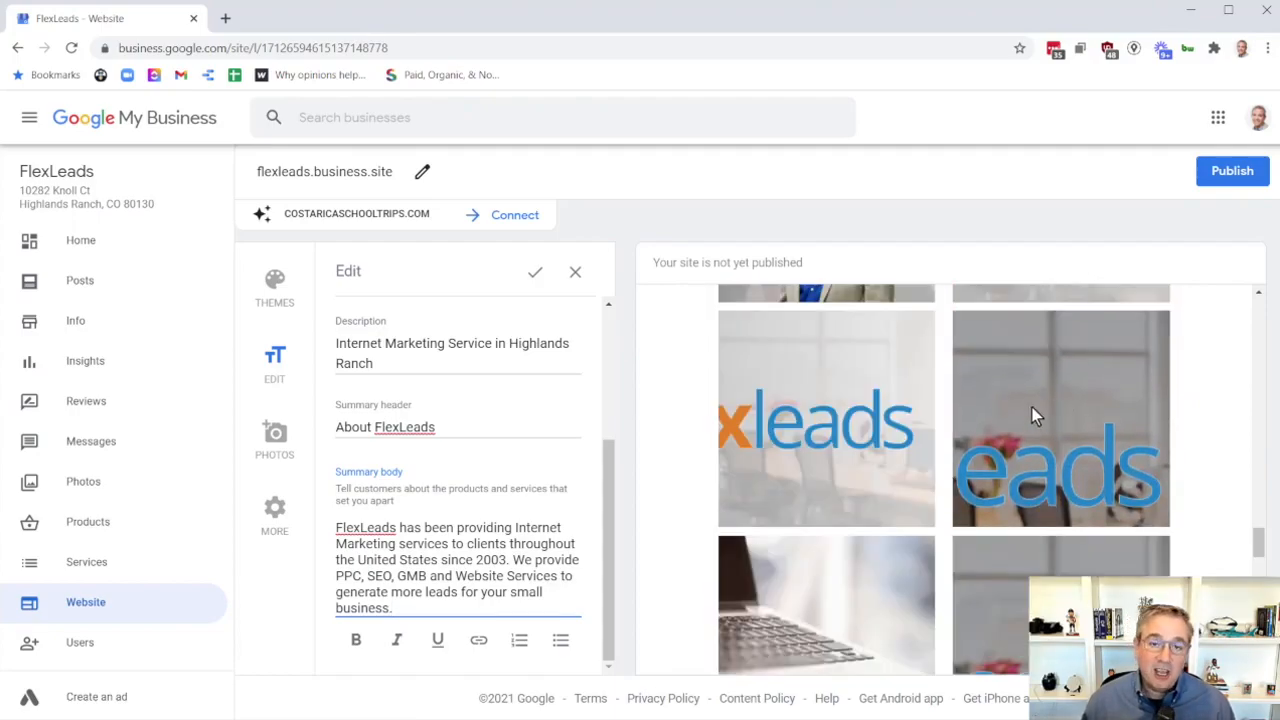
scroll(911, 460, "down", 3)
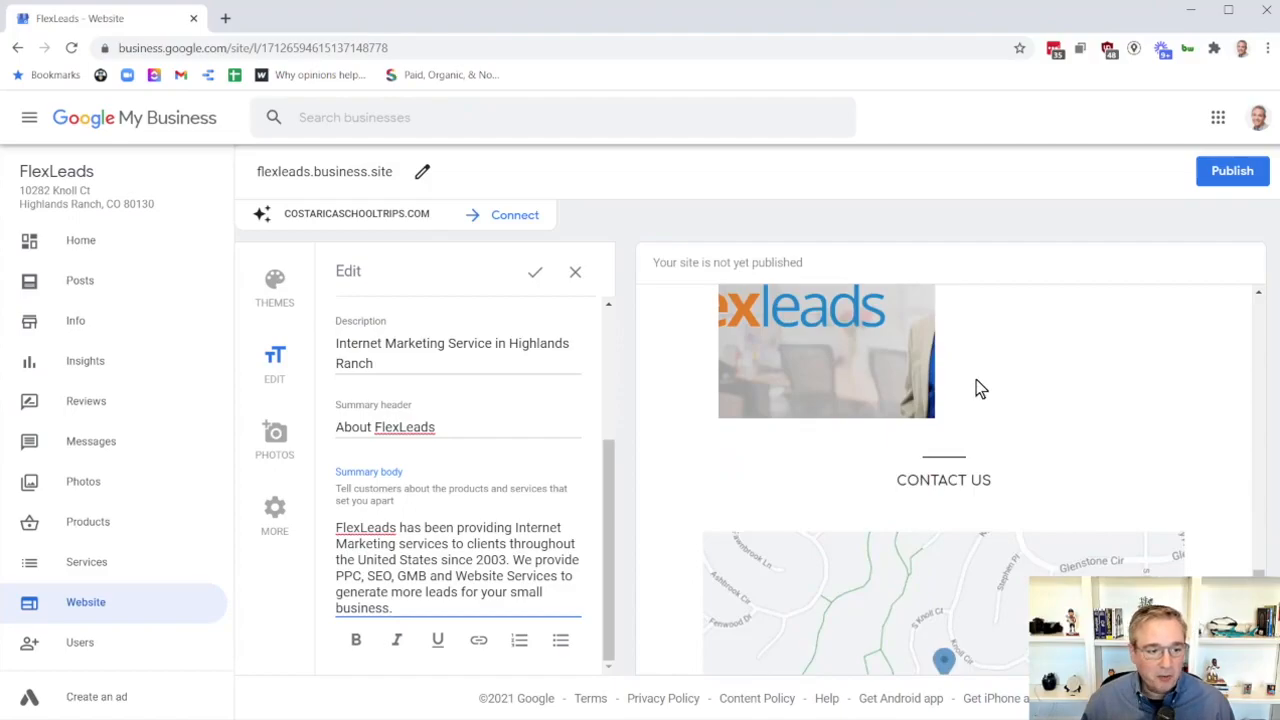
scroll(976, 382, "down", 5)
scroll(968, 368, "up", 5)
scroll(972, 539, "down", 6)
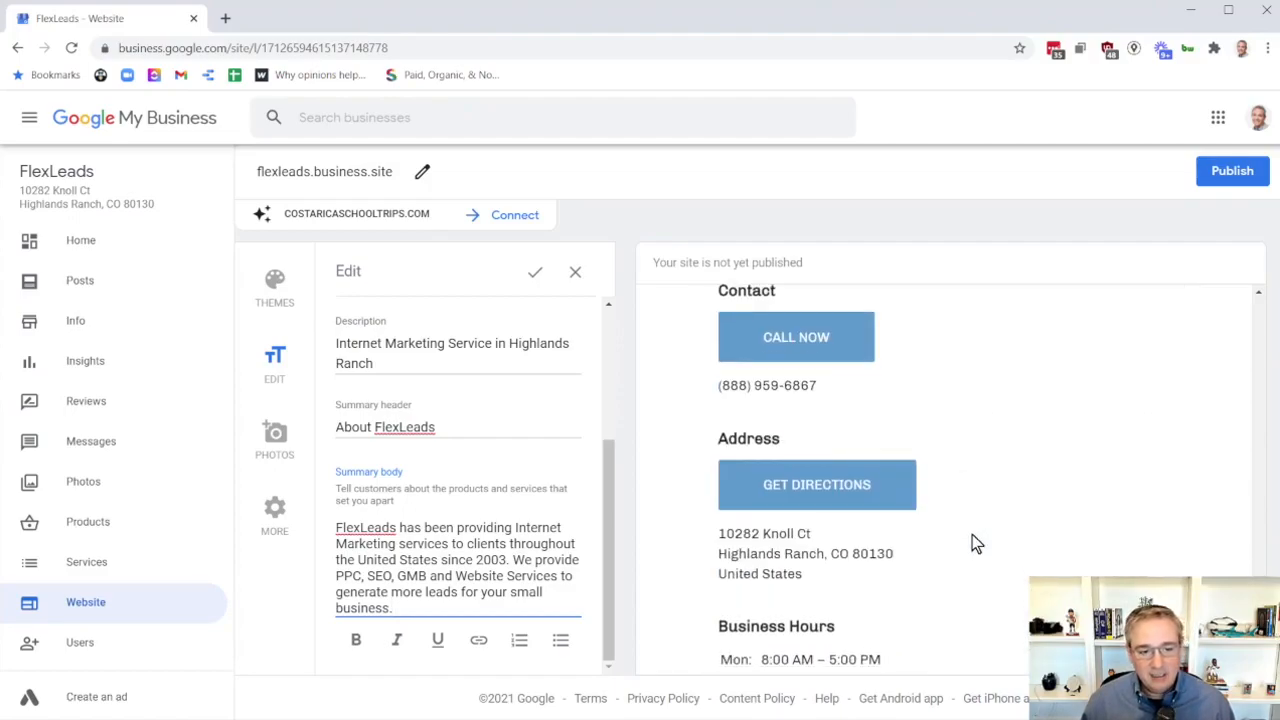
scroll(870, 400, "down", 3)
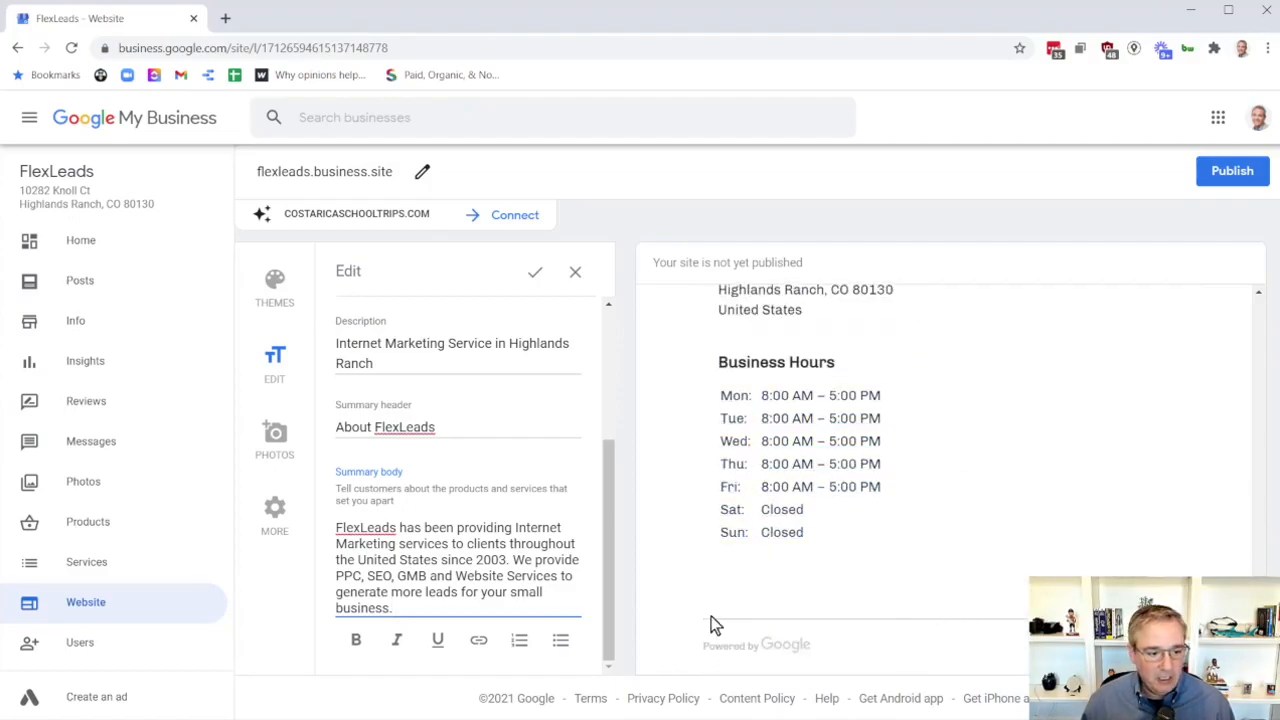
Save the pending text changes while opening the gallery image upload, and close the upload without adding photos.
left_click(283, 440)
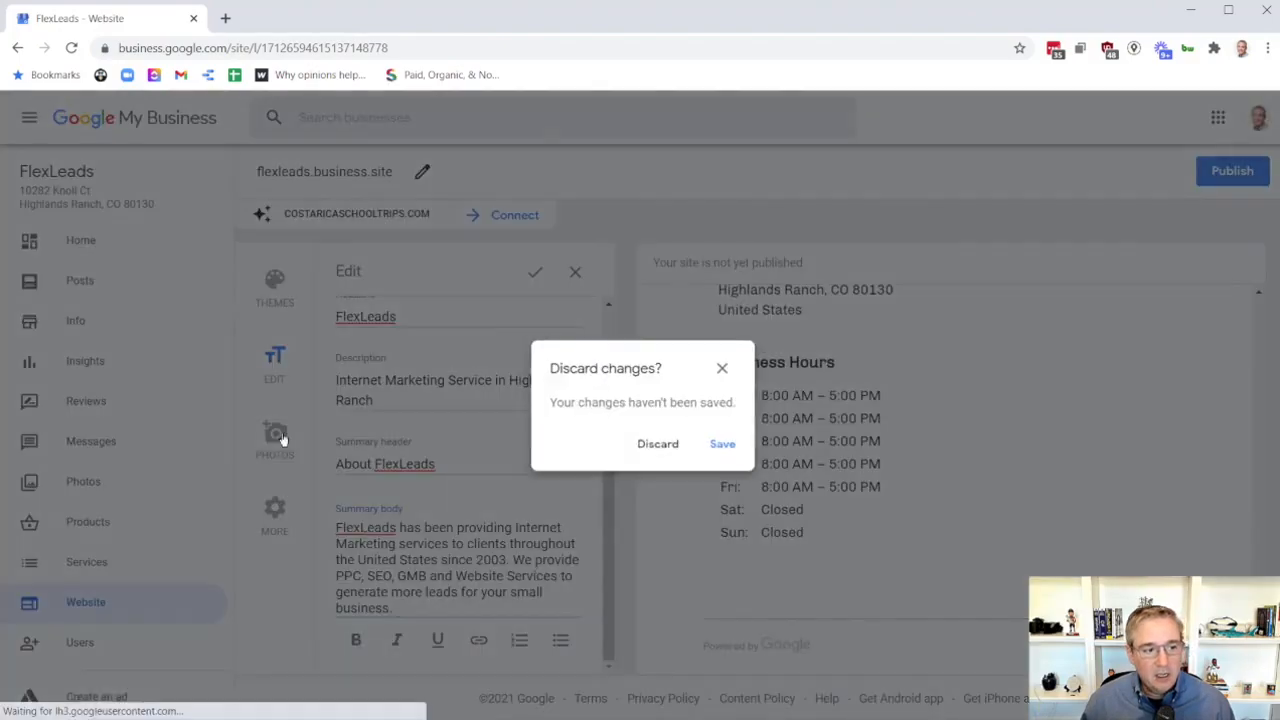
left_click(742, 448)
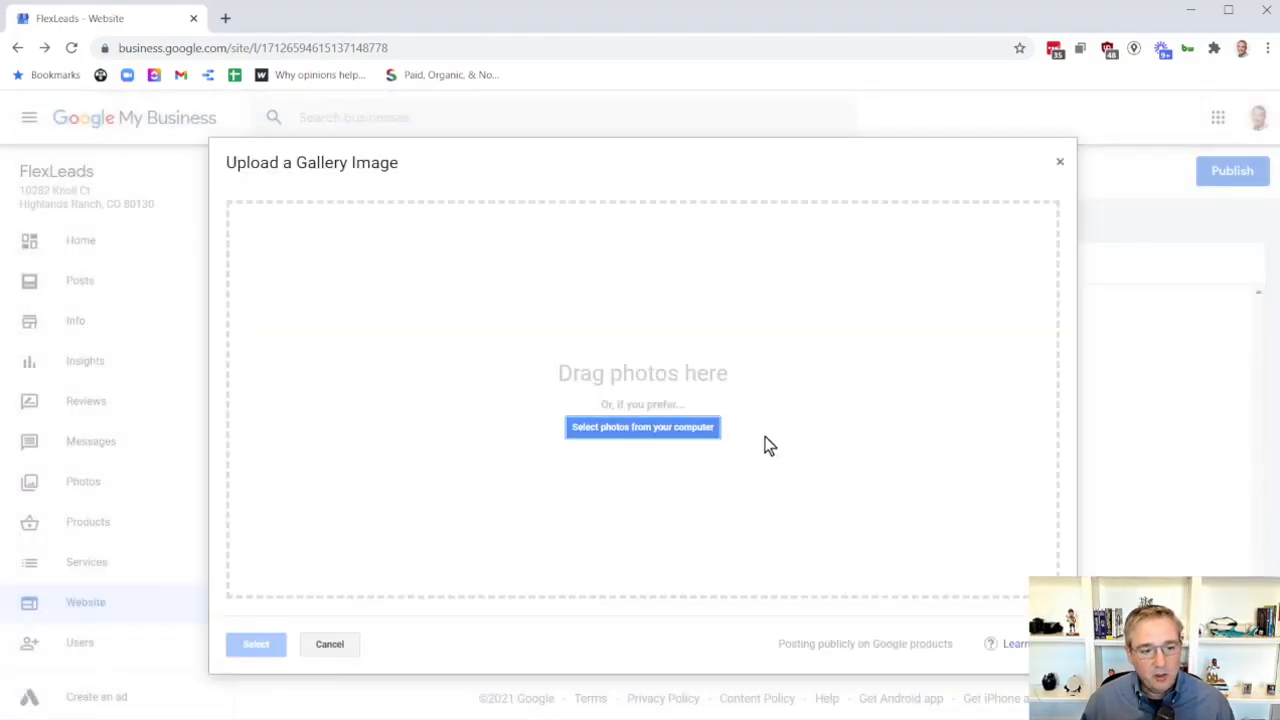
left_click(1060, 162)
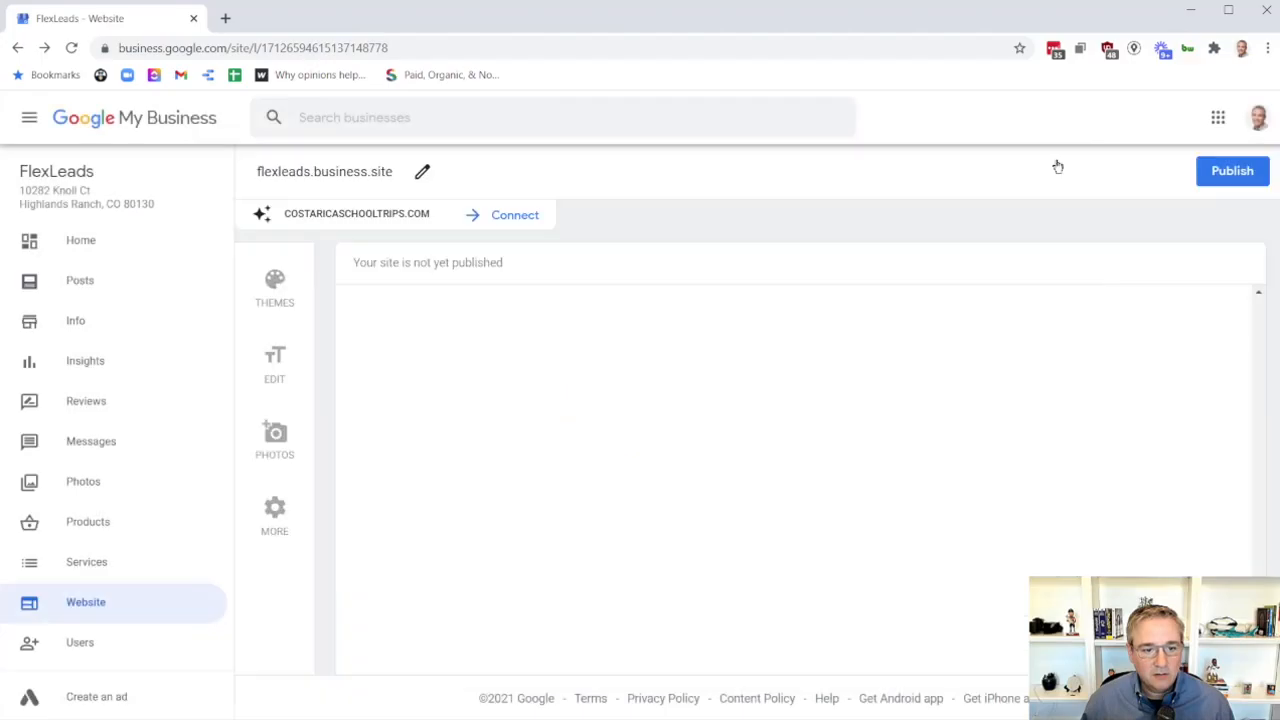
Reopen the site's text content, apply it and check the gallery and Contact Us map in the preview.
left_click(275, 360)
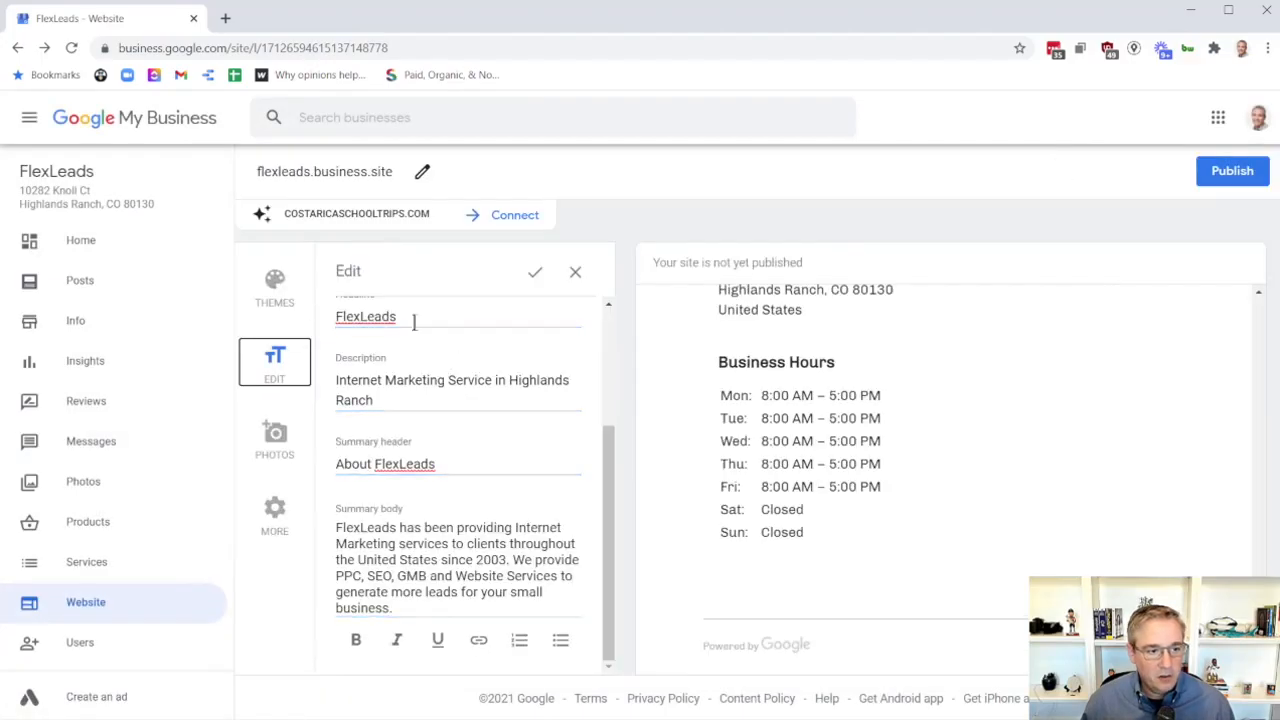
scroll(872, 442, "up", 8)
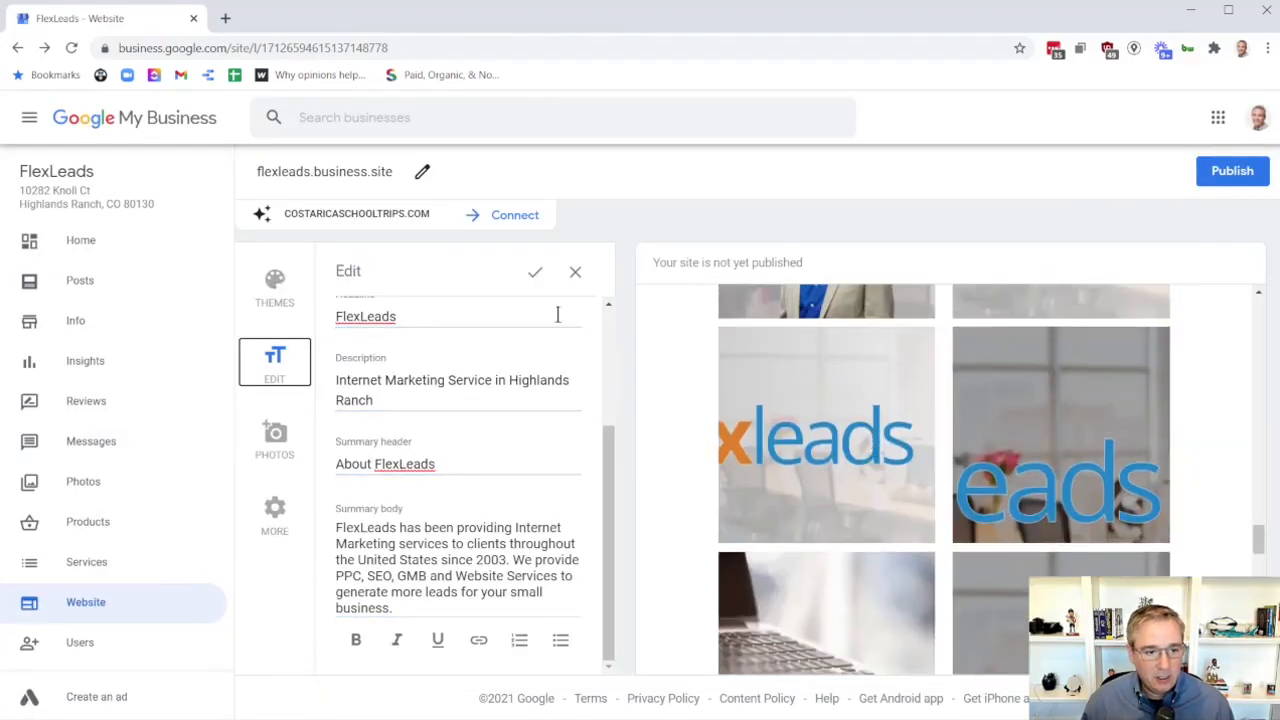
left_click(535, 272)
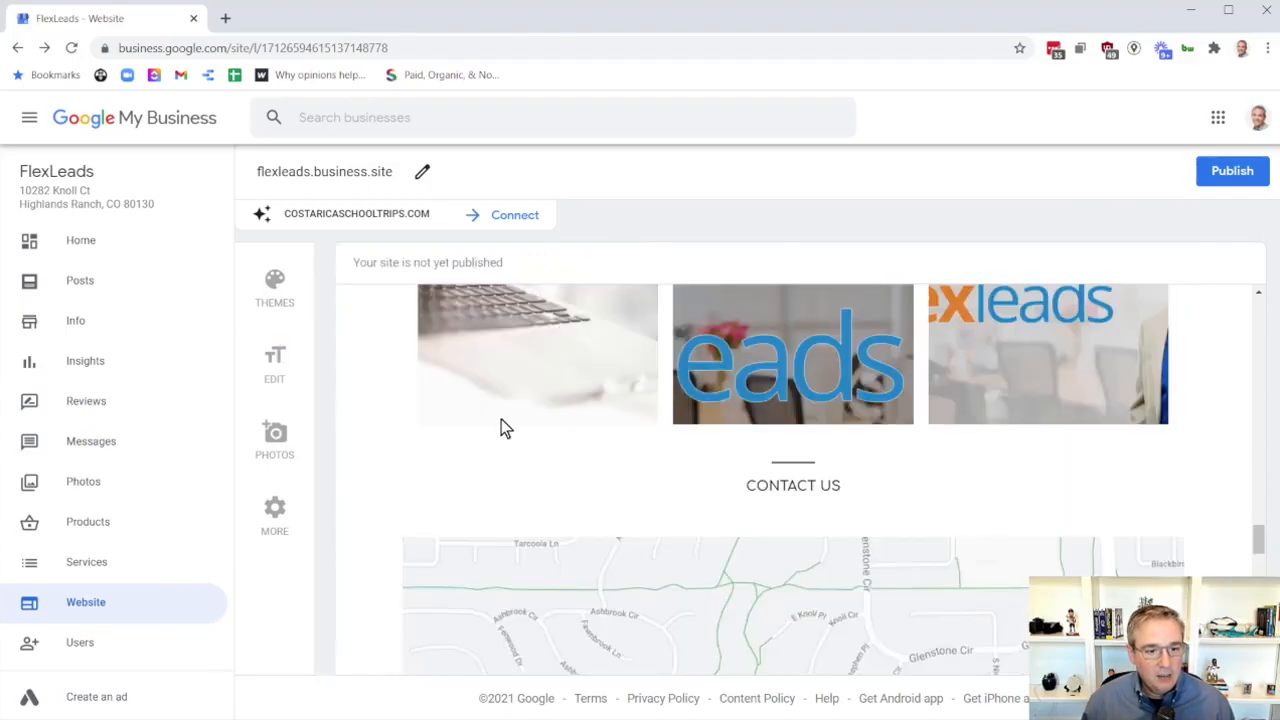
scroll(500, 420, "up", 6)
scroll(500, 420, "down", 2)
scroll(777, 473, "down", 5)
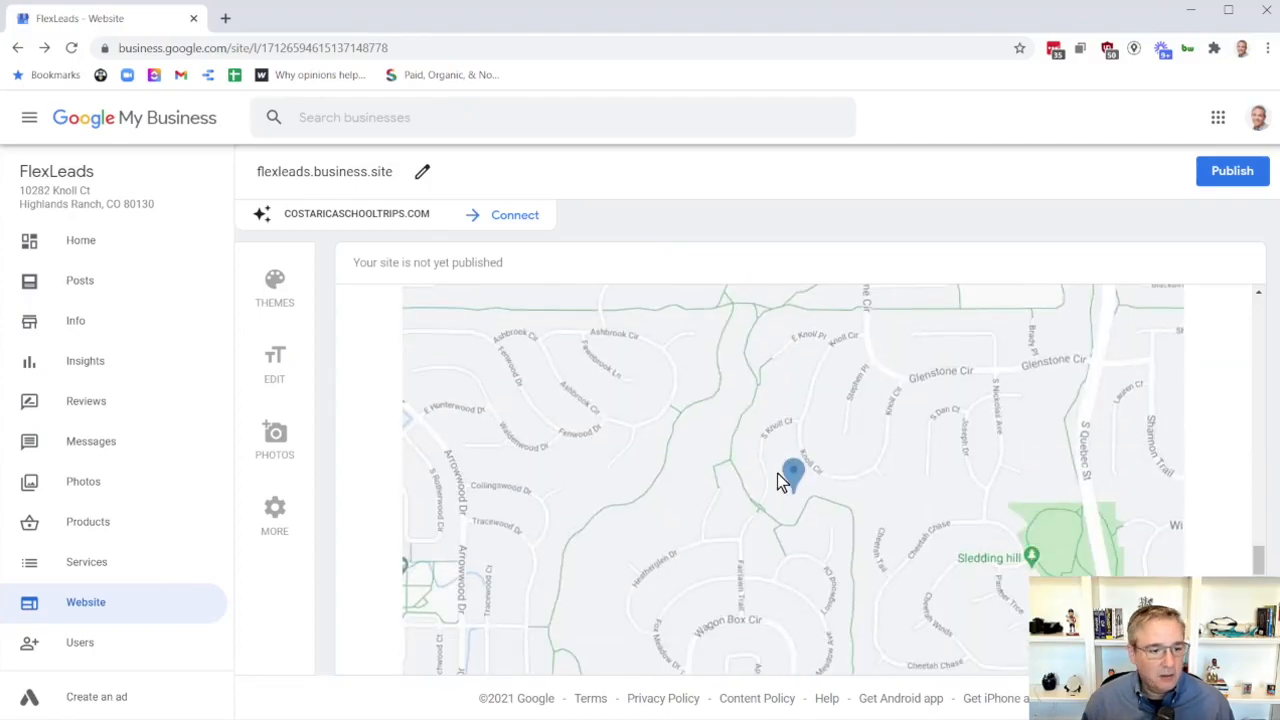
scroll(551, 523, "down", 3)
scroll(551, 523, "up", 4)
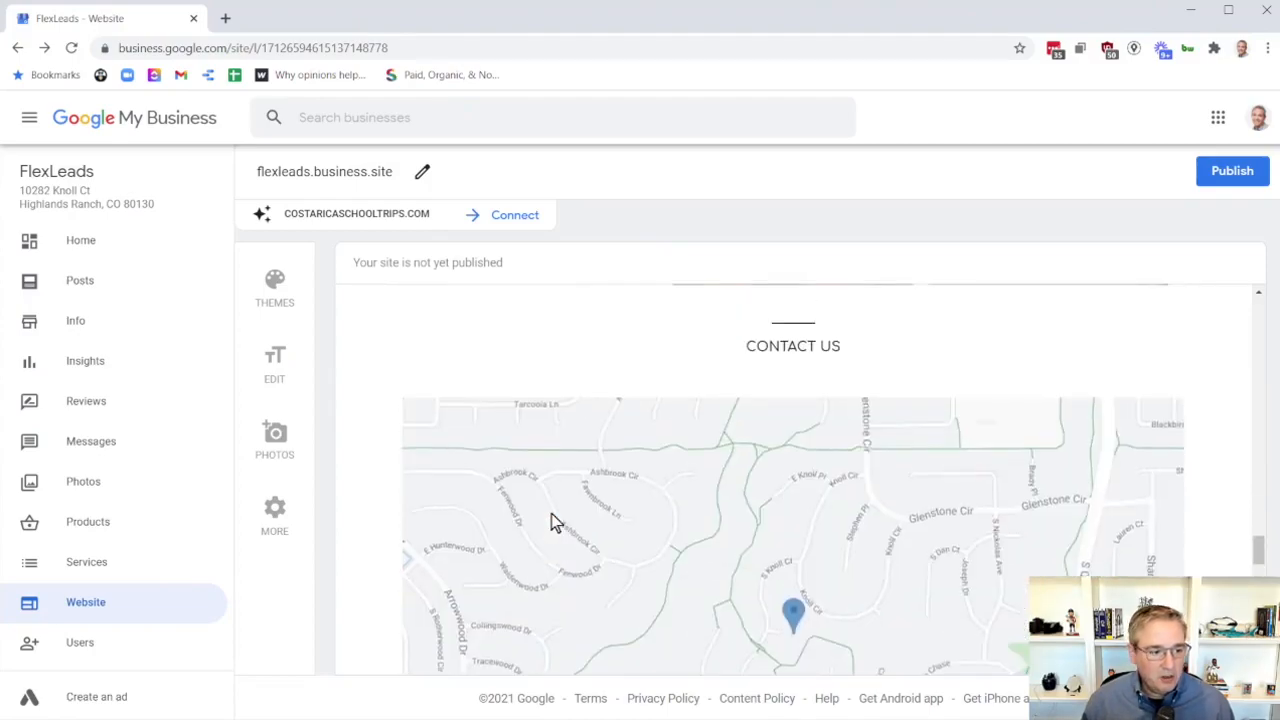
Open and close the gallery image upload without adding photos, and review the site's additional publishing and language settings.
left_click(272, 440)
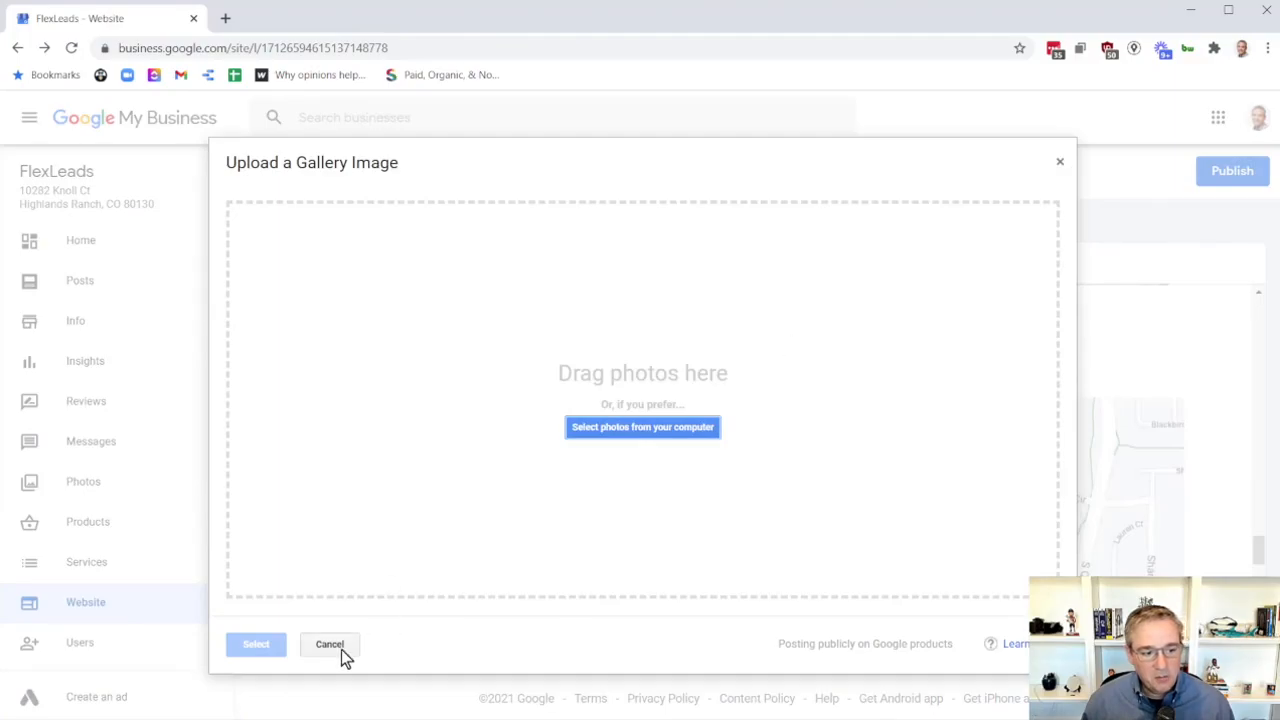
left_click(1060, 162)
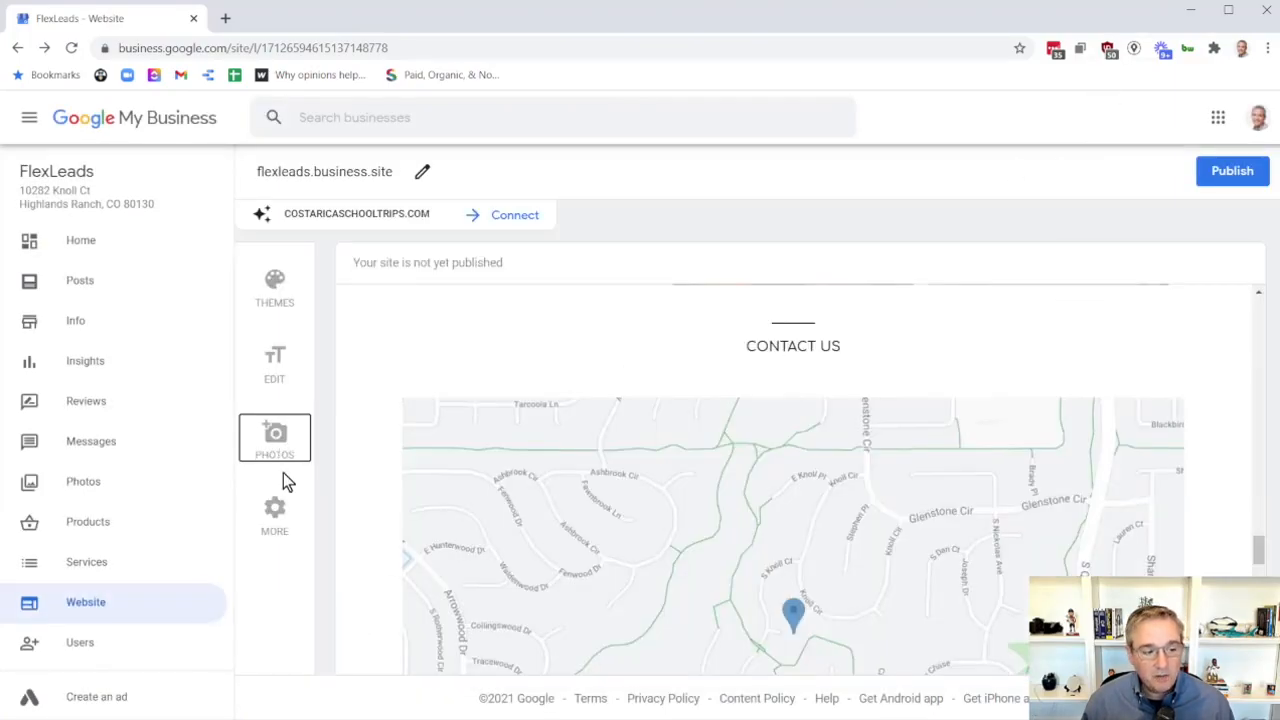
left_click(274, 510)
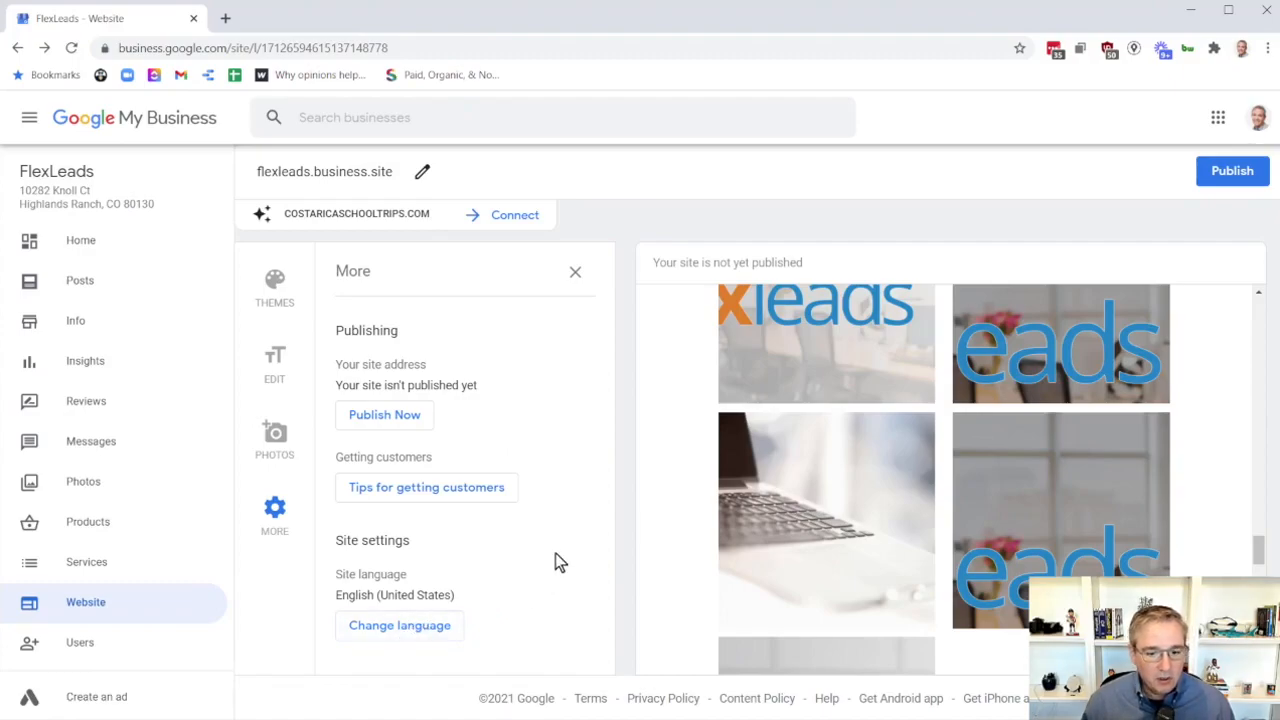
left_click_drag(1259, 550, 1264, 294)
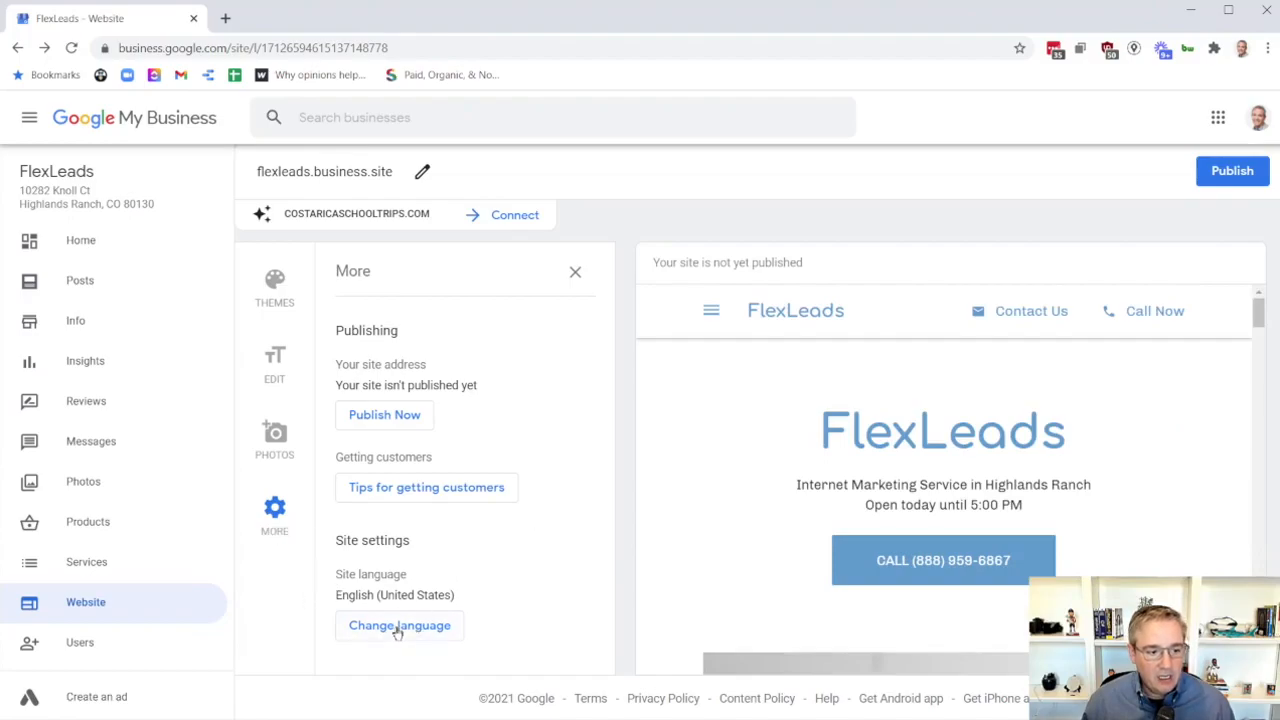
Publish the FlexLeads site at flexleads.business.site and open the live site.
left_click(1226, 174)
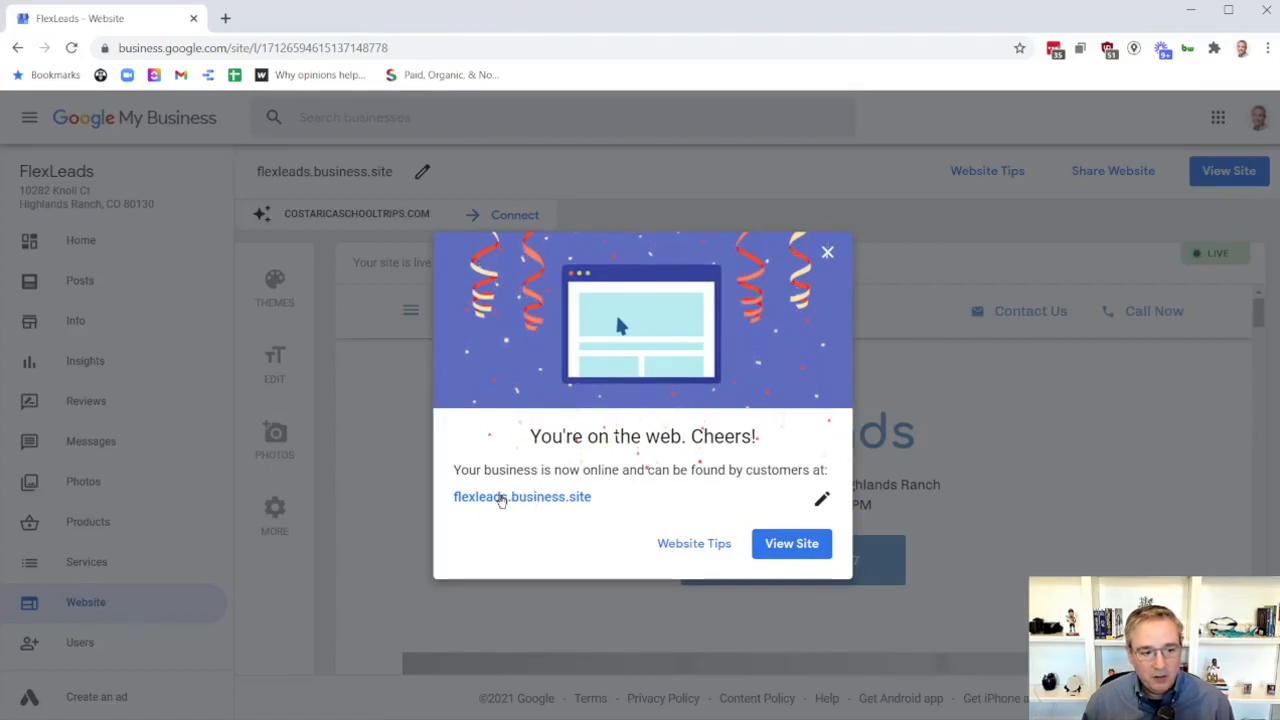
left_click(786, 543)
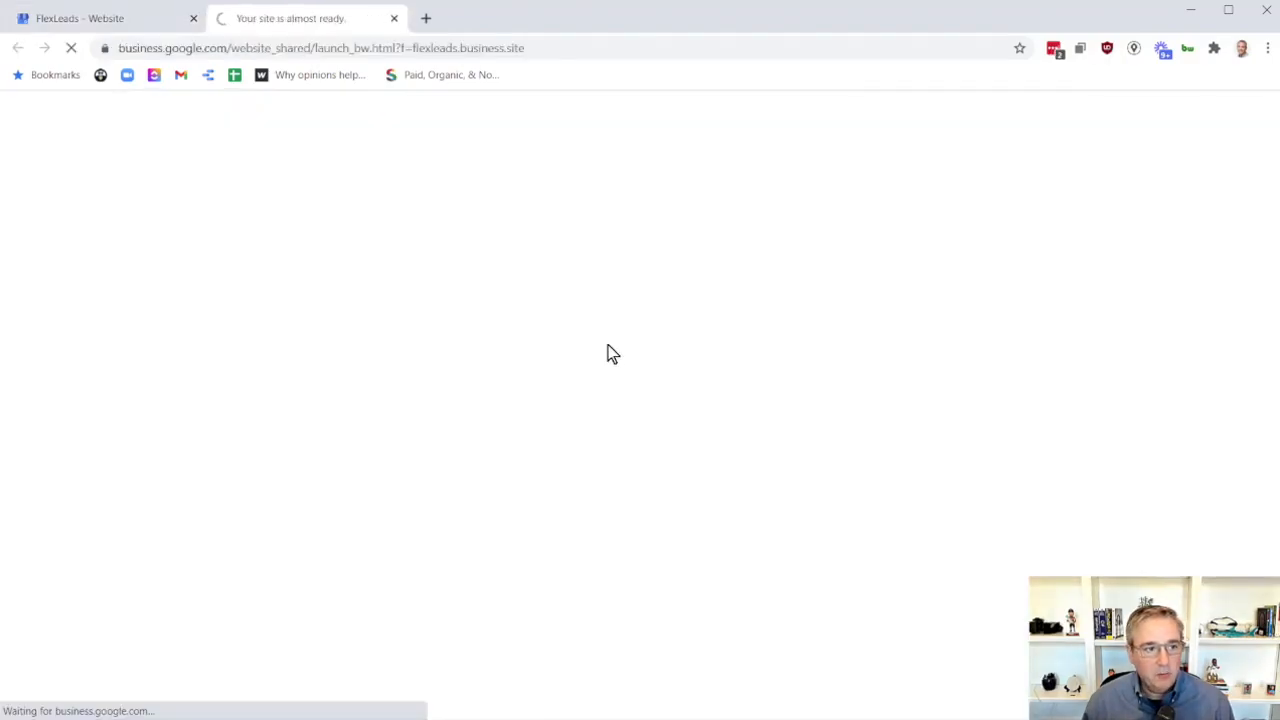
Examine the live site from the header photo through posts, testimonials, summary, gallery and contact map, and return to its beginning.
scroll(379, 250, "down", 3)
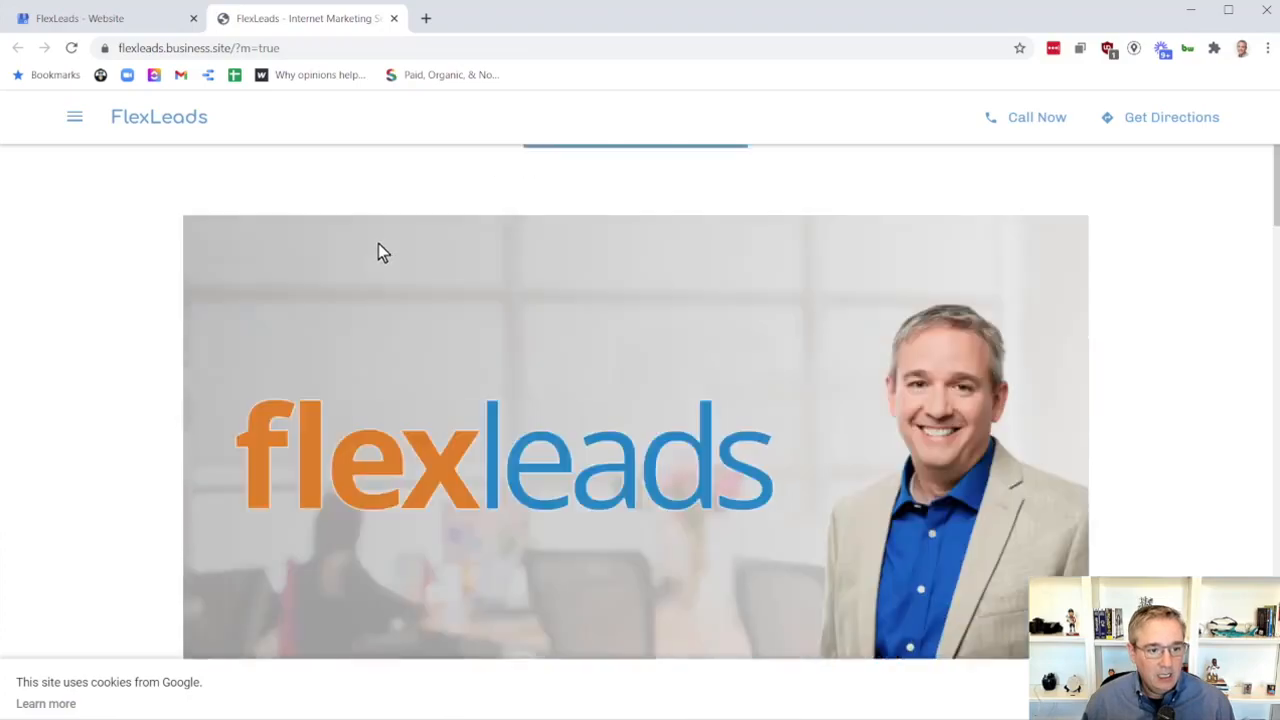
scroll(378, 250, "down", 6)
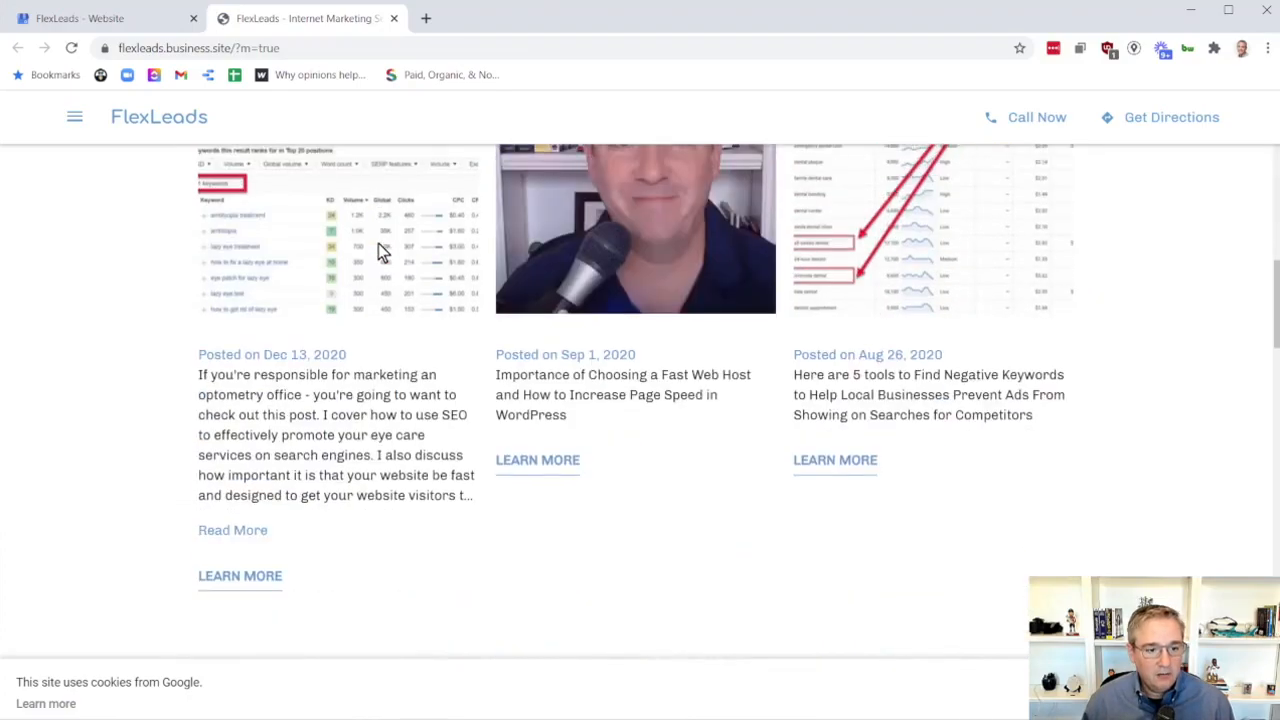
scroll(378, 250, "down", 8)
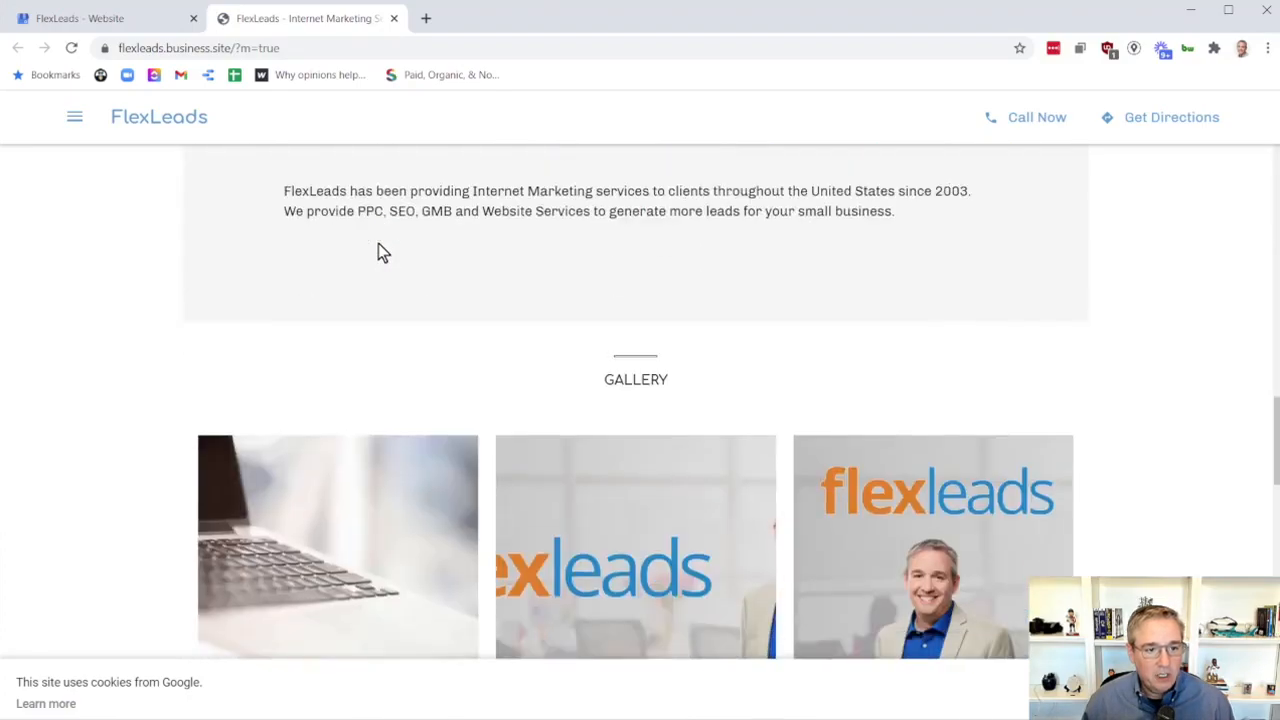
scroll(378, 250, "up", 2)
left_click_drag(378, 251, 958, 405)
scroll(958, 405, "down", 9)
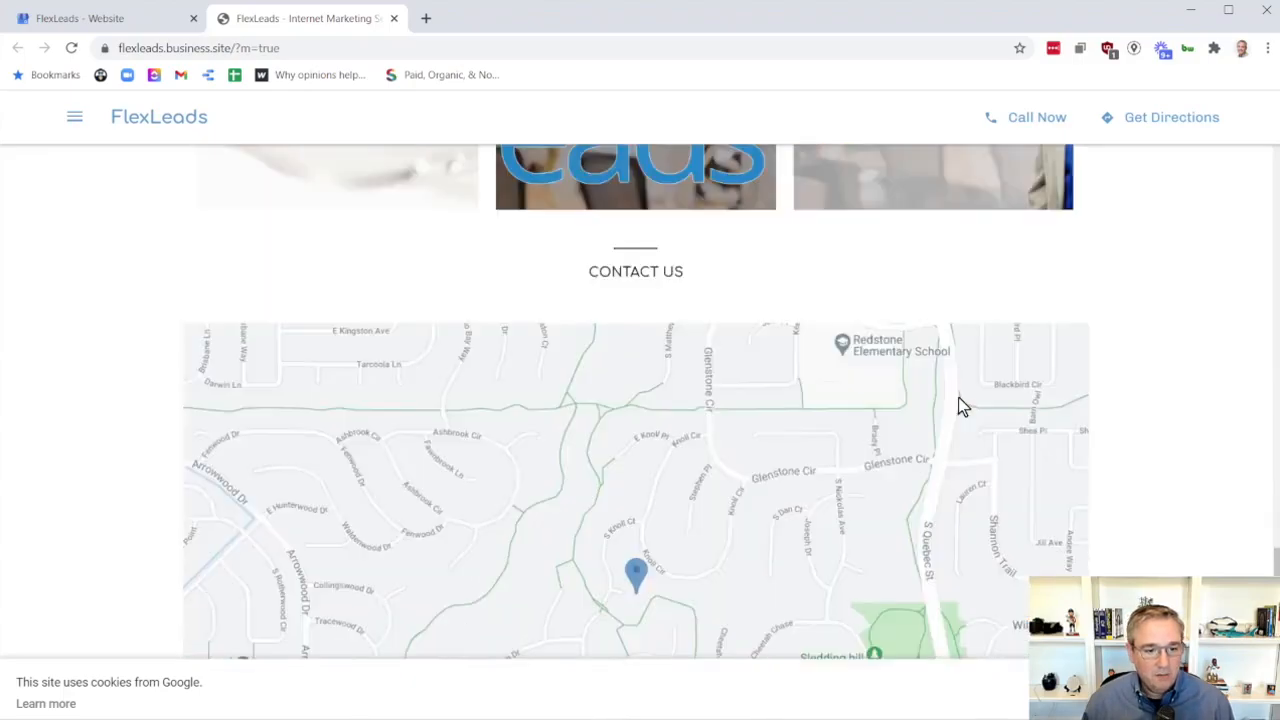
scroll(958, 400, "down", 4)
scroll(958, 400, "up", 9)
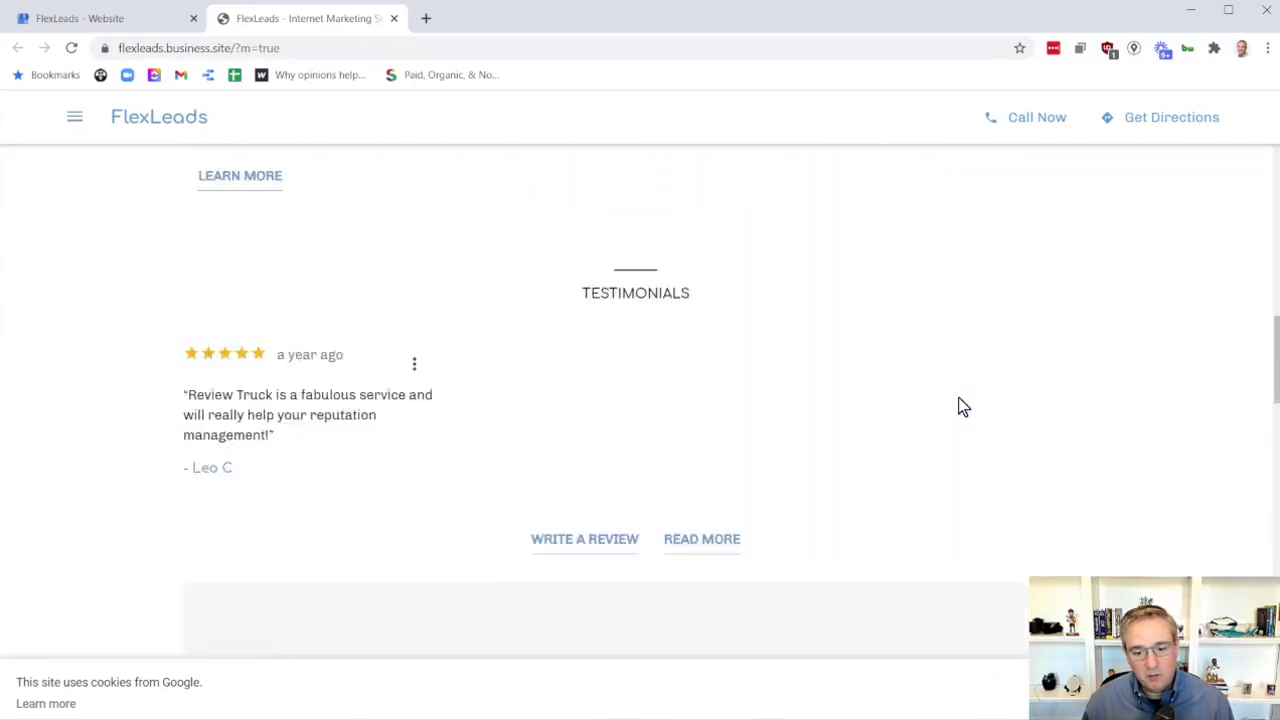
scroll(958, 398, "up", 10)
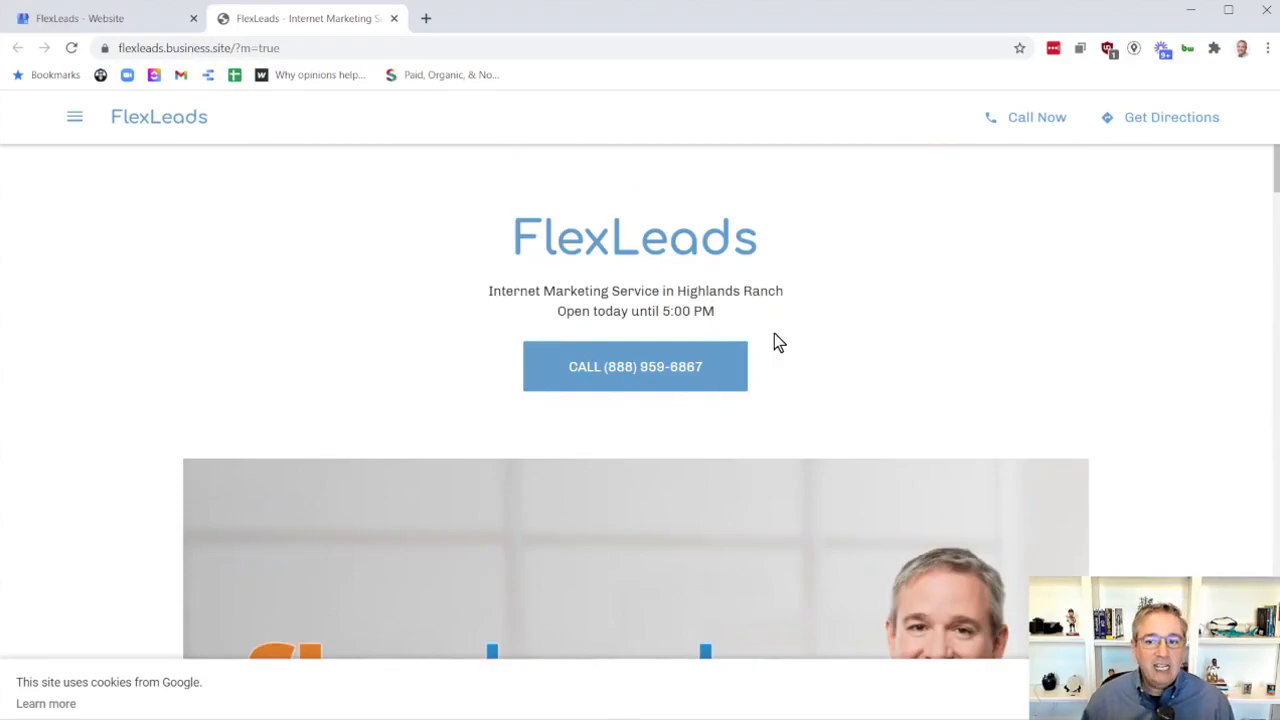